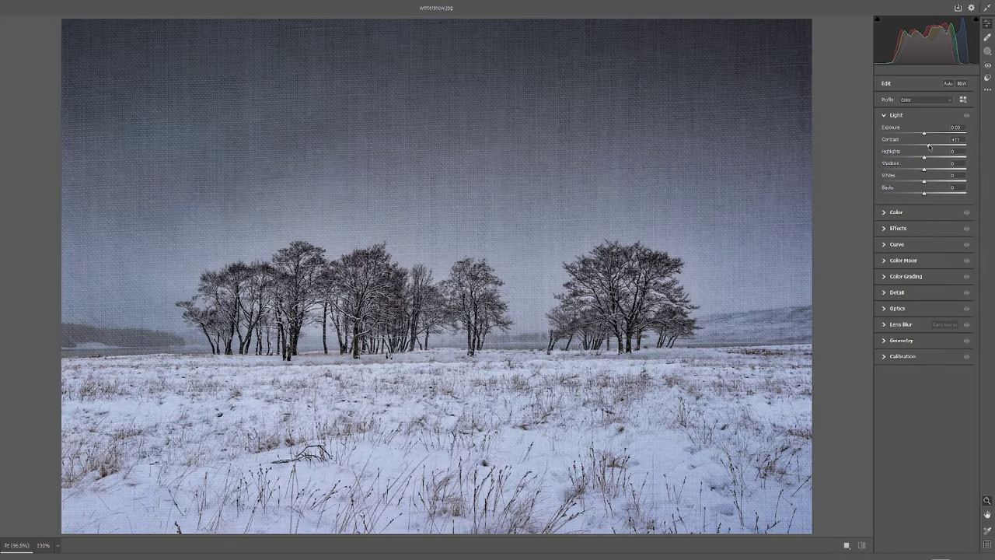
Adjust the texture layers' blending and reduce the texture's strength
left_click_drag(924, 156, 894, 171)
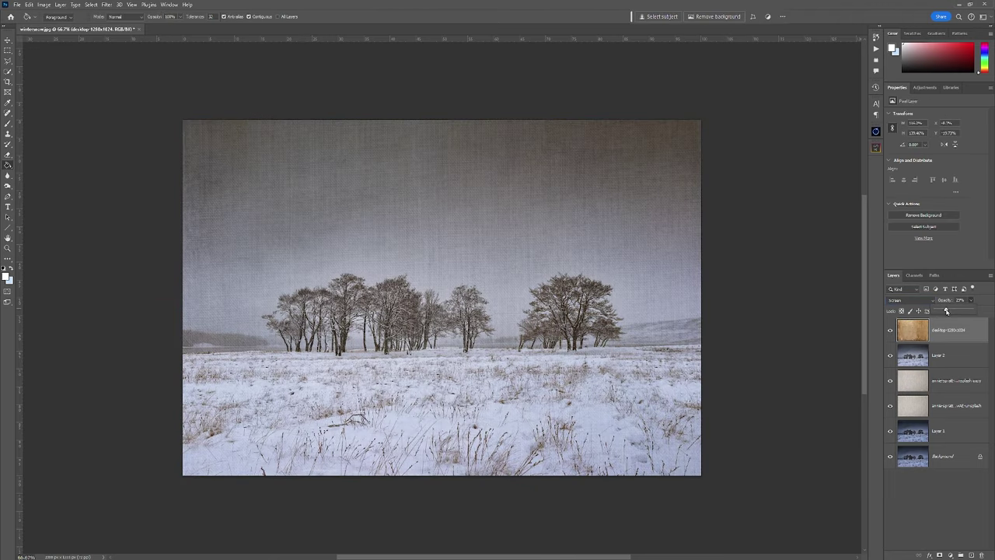
left_click_drag(942, 311, 973, 311)
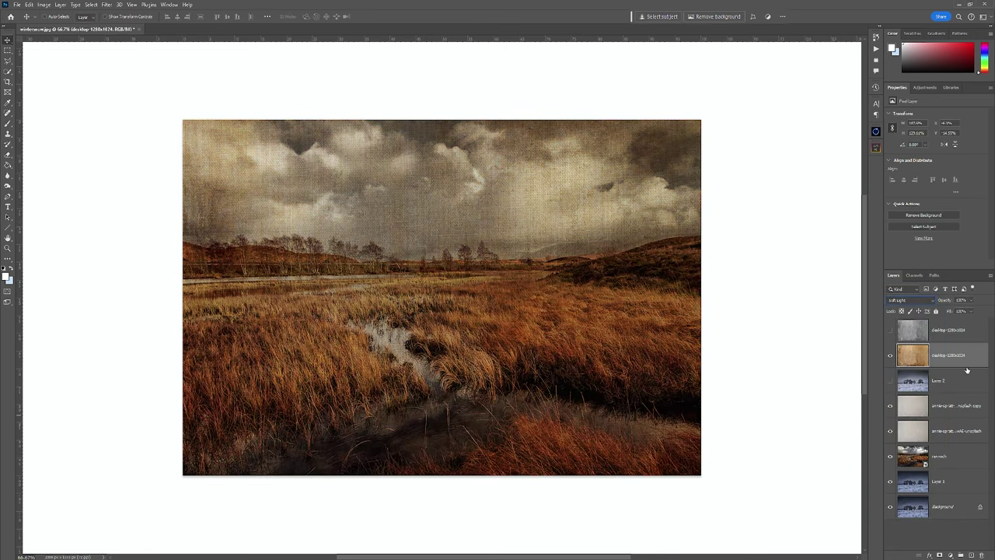
left_click(906, 405)
Hide the rannoch moorland layer and place the airplane image into the document
left_click(890, 455)
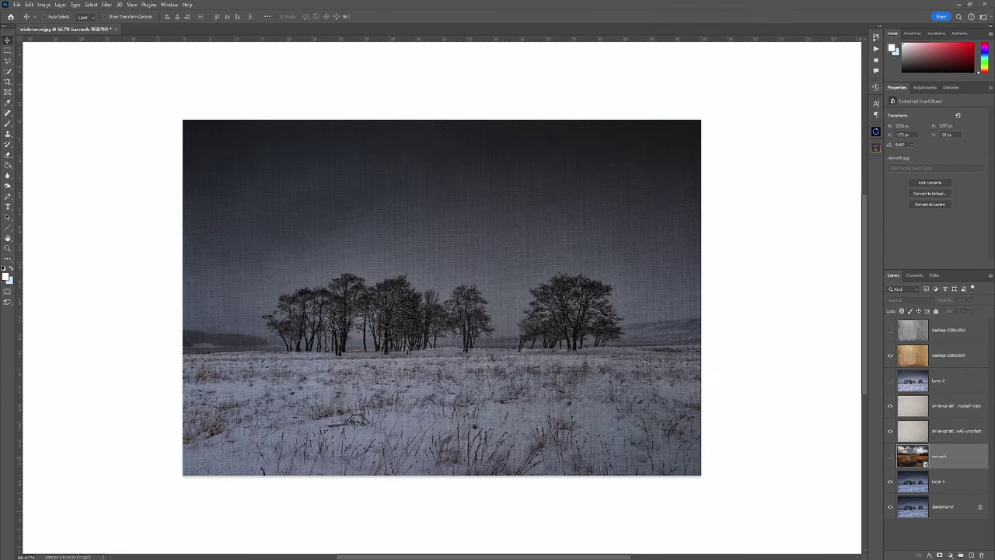
left_click(913, 456)
left_click_drag(712, 311, 438, 297)
Commit the airplane image, then straighten the still life along the table edge and crop it
key("Return")
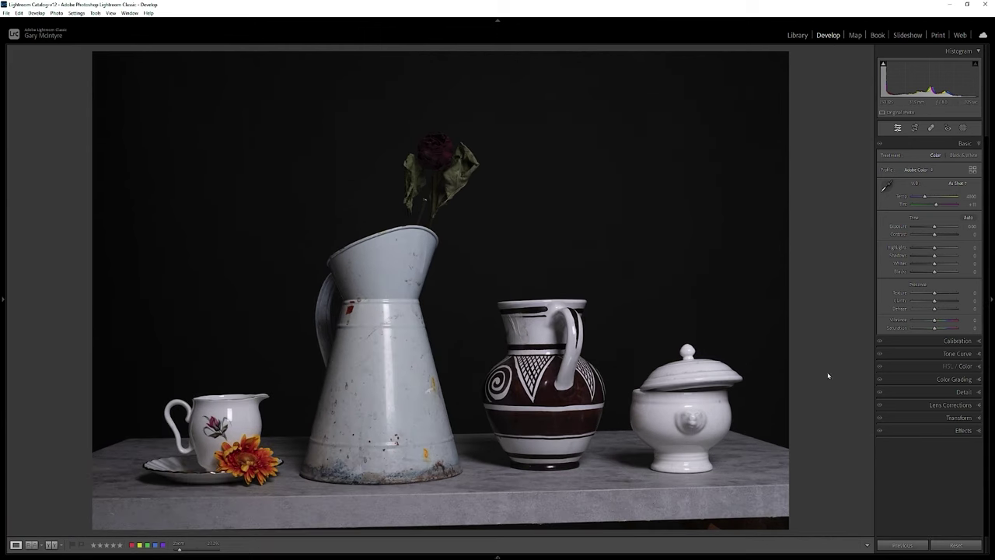
left_click(915, 129)
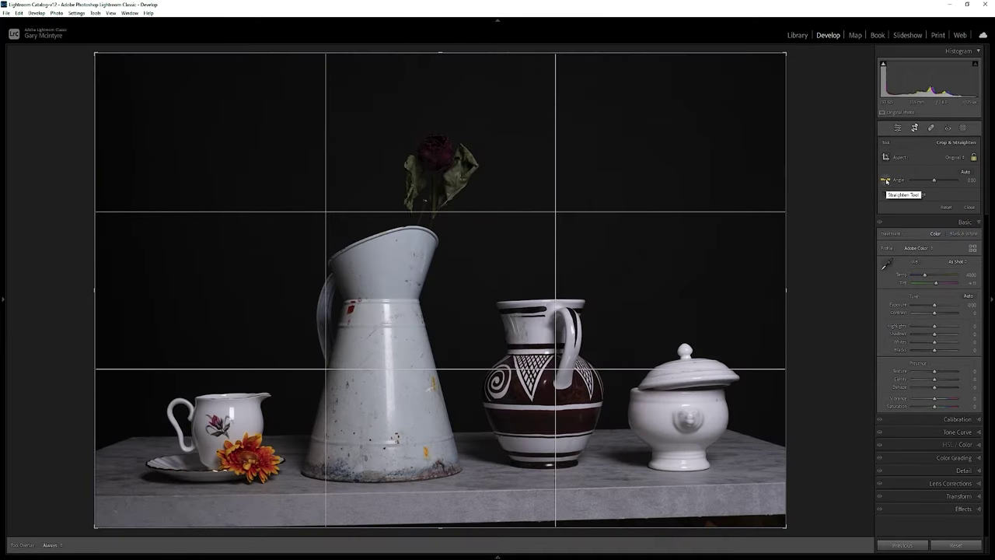
left_click(886, 181)
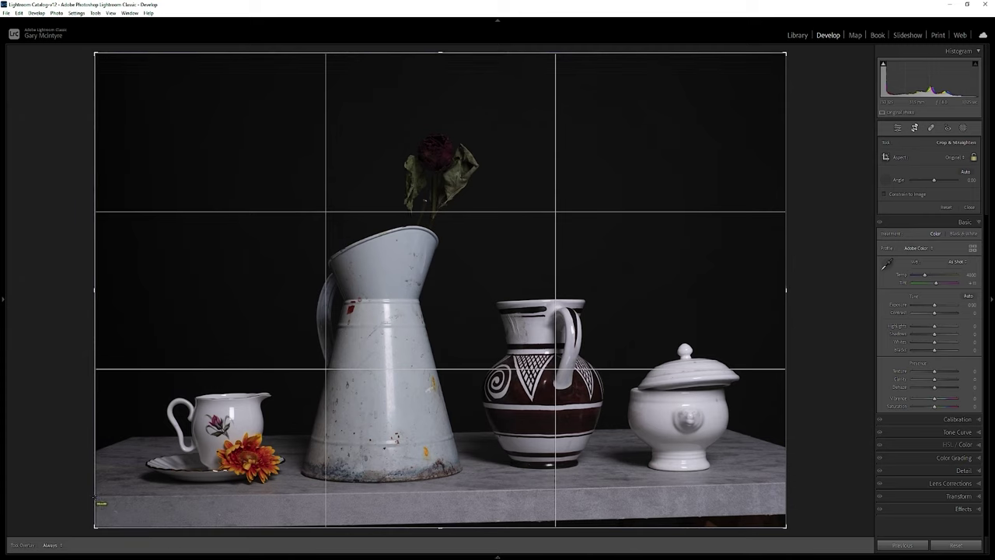
left_click_drag(94, 496, 813, 482)
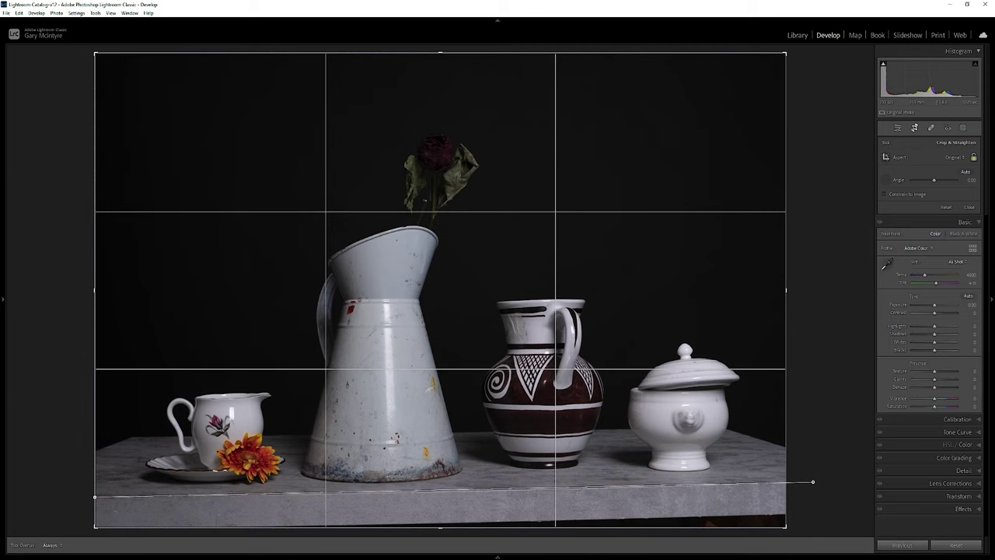
left_click_drag(812, 482, 811, 479)
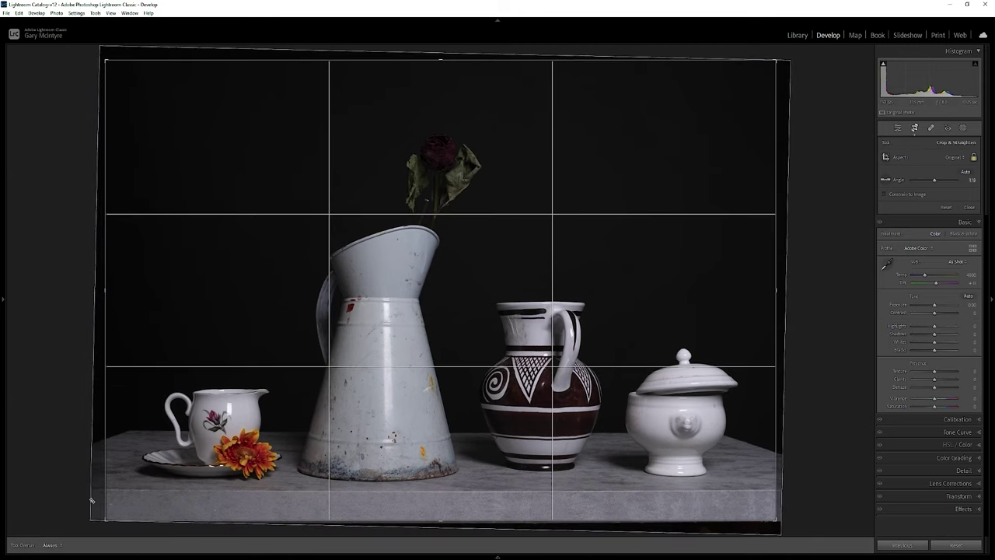
left_click(914, 129)
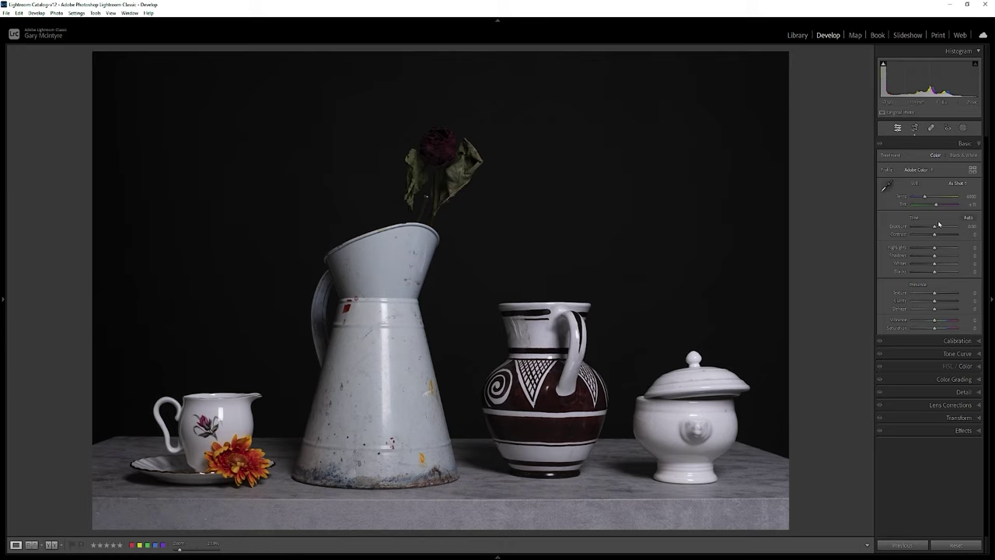
Lower exposure, set Highlights -26 and Shadows +47, and send the photo to Photoshop 2023
left_click_drag(935, 226, 944, 255)
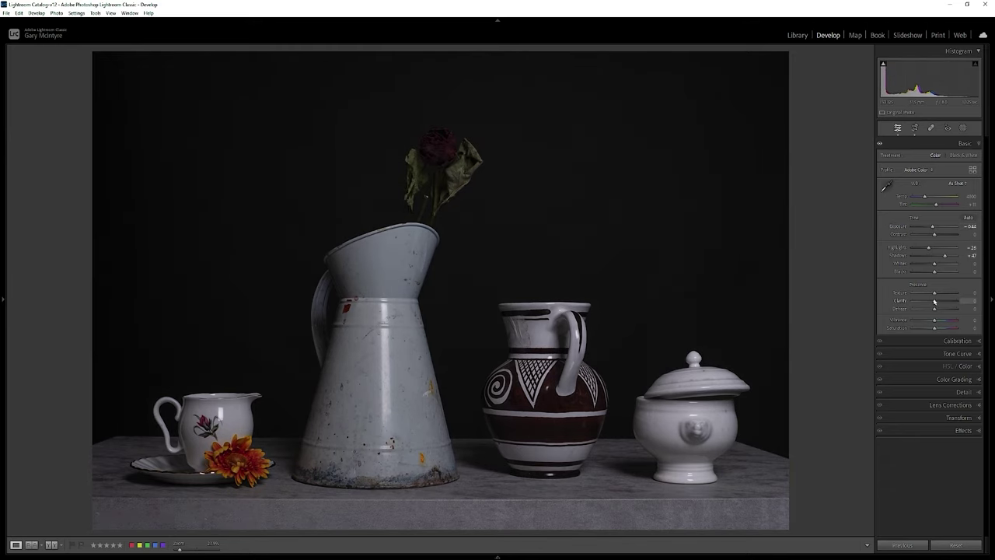
mouse_move(935, 301)
left_mouse_down()
mouse_move(944, 309)
mouse_move(930, 309)
mouse_move(963, 322)
mouse_move(936, 320)
left_mouse_up()
right_click(500, 216)
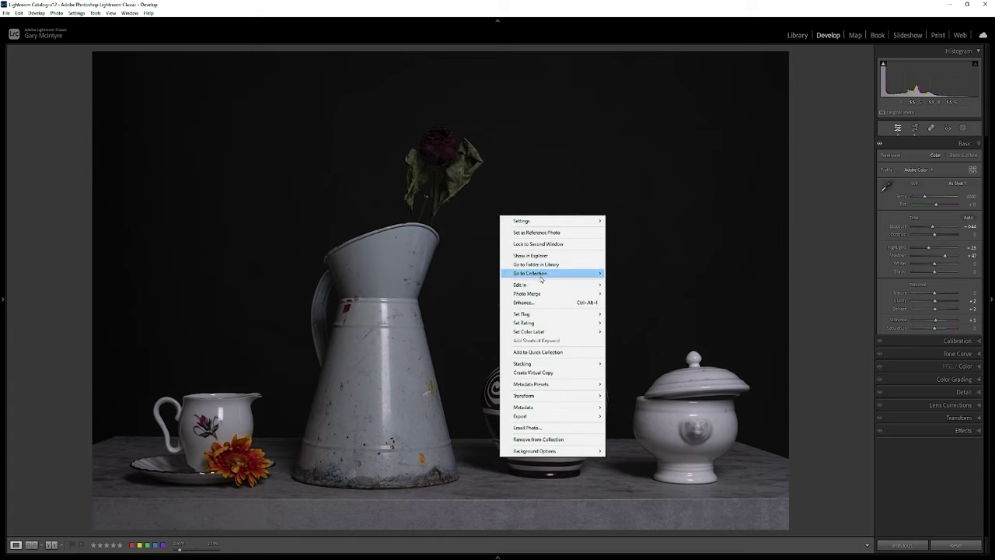
mouse_move(541, 286)
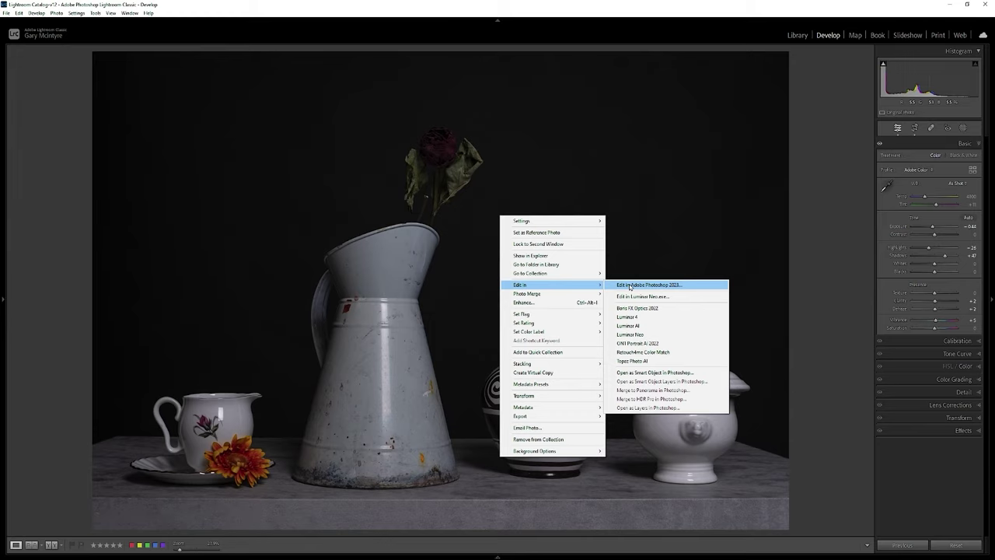
left_click(630, 286)
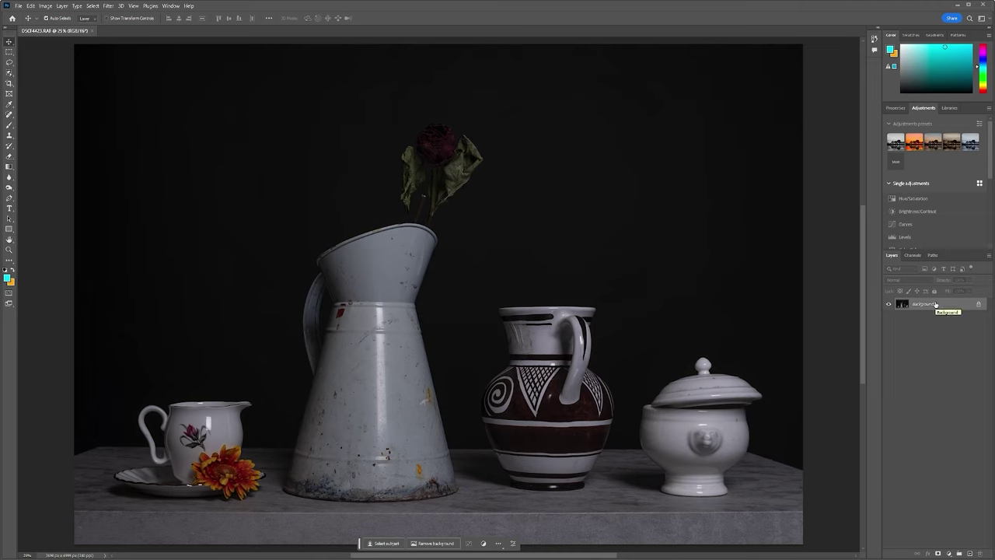
Duplicate the Background with Ctrl+J and give Layer 1 a red colour label
key("ctrl+j")
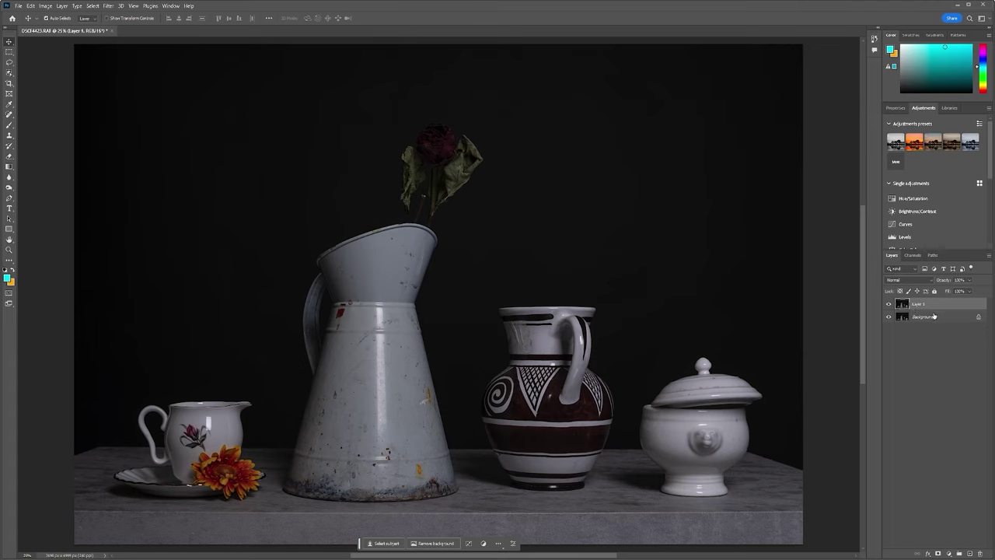
right_click(887, 308)
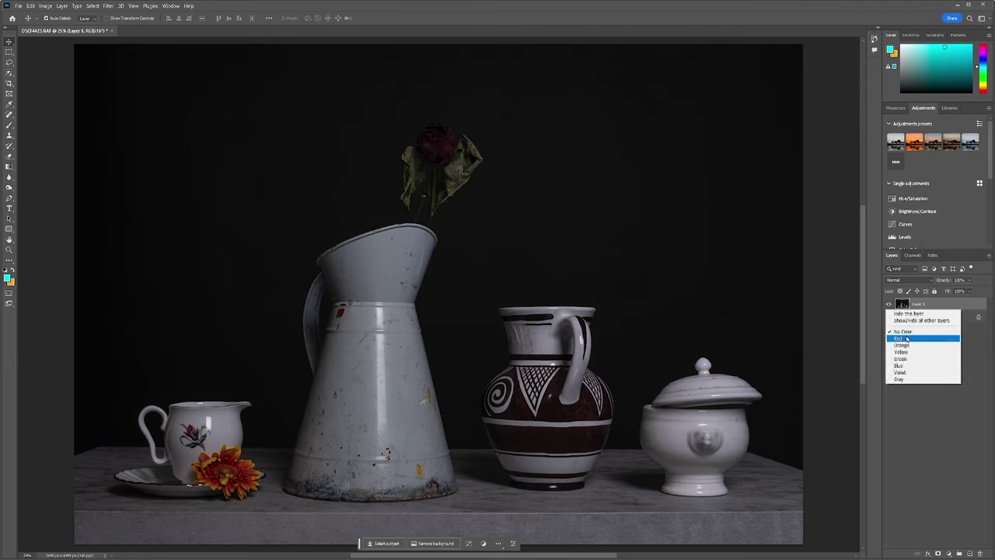
left_click(907, 340)
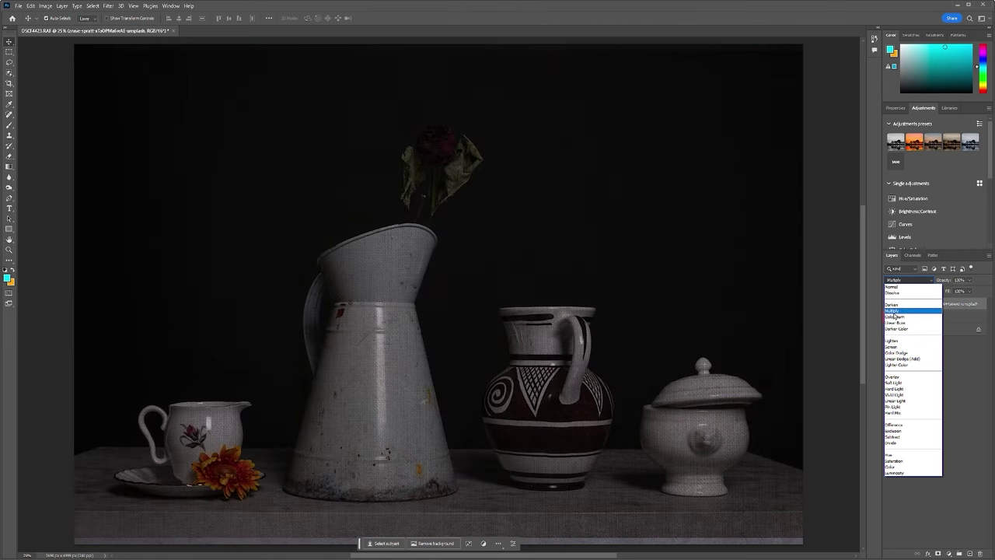
Set the canvas texture layer to Multiply at 67% opacity
left_click(894, 313)
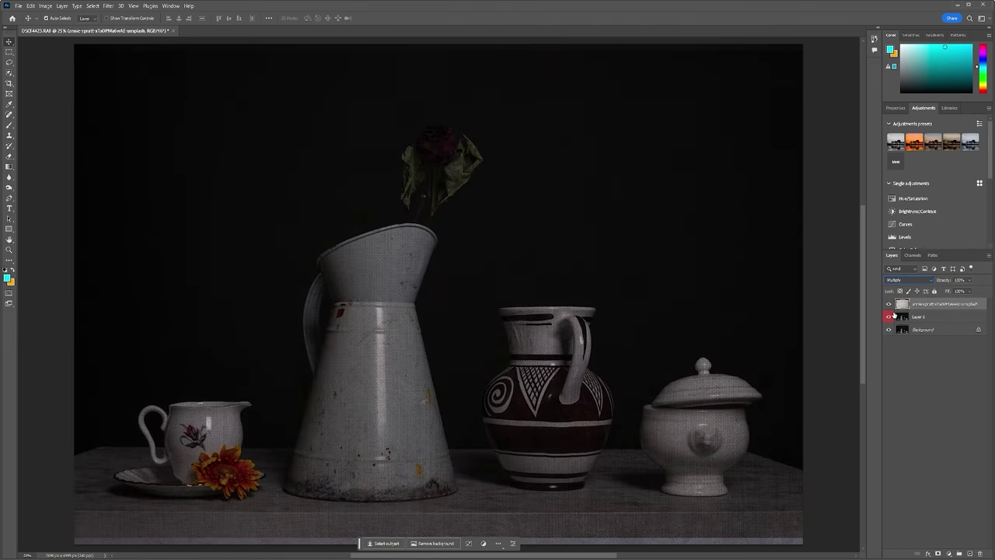
left_click(969, 291)
left_click_drag(970, 290, 958, 291)
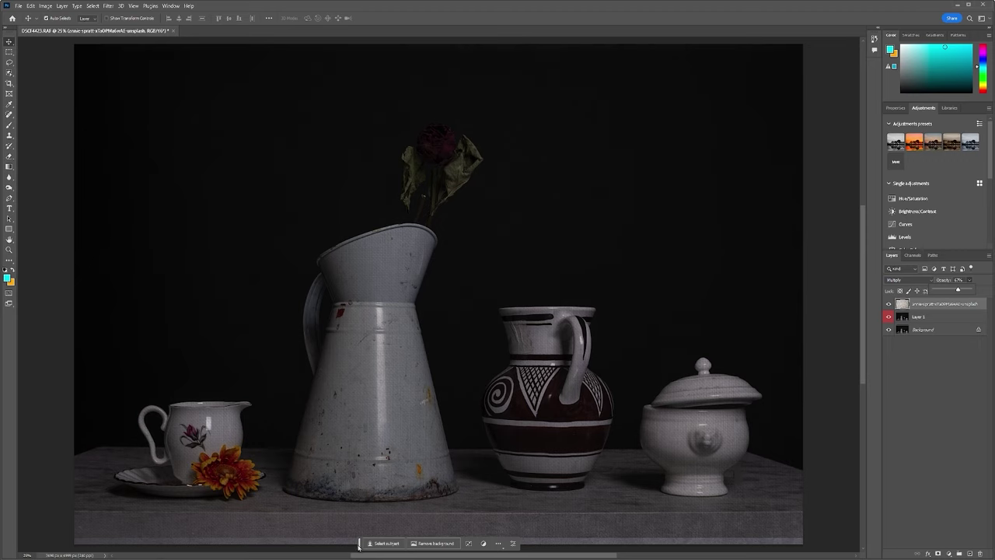
Move the contextual task bar to the top of the window and pin it there
left_click_drag(359, 544, 596, 22)
left_click(733, 17)
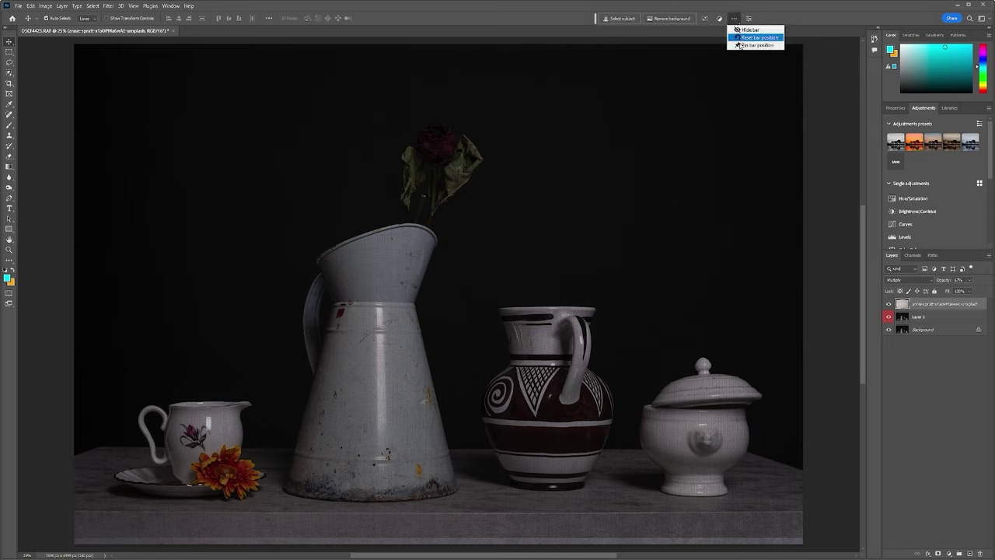
left_click(741, 45)
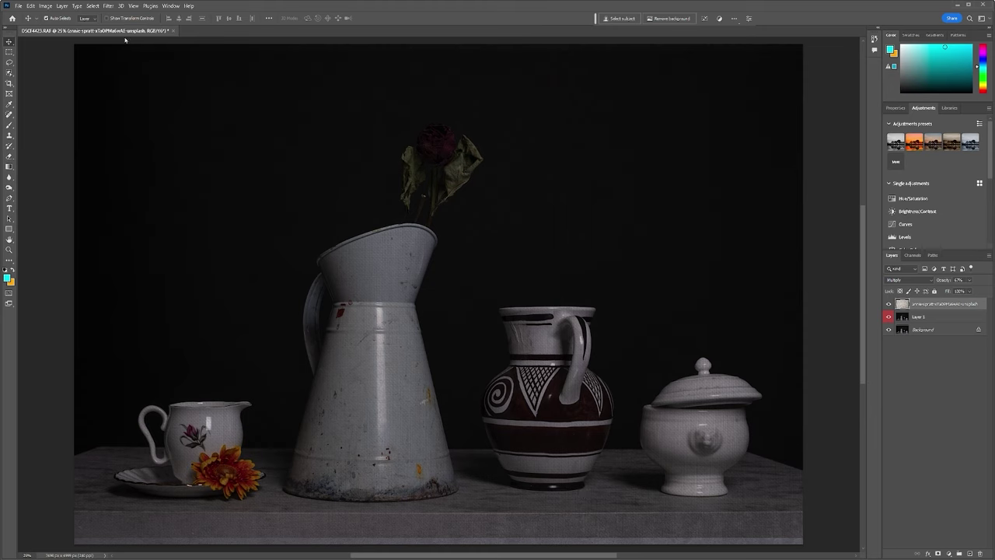
Scale the canvas texture taller at top and bottom, keeping its Multiply blend mode
left_click(30, 6)
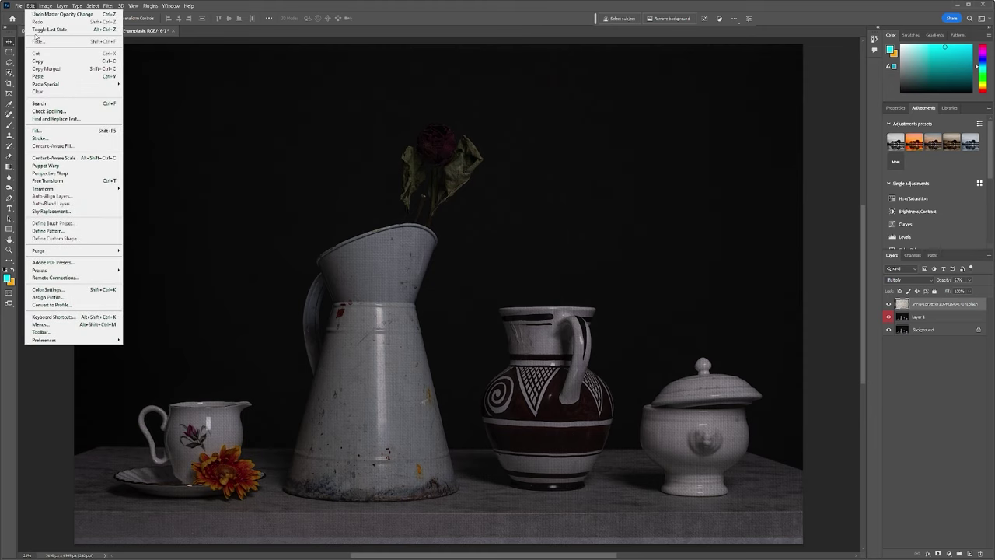
mouse_move(78, 192)
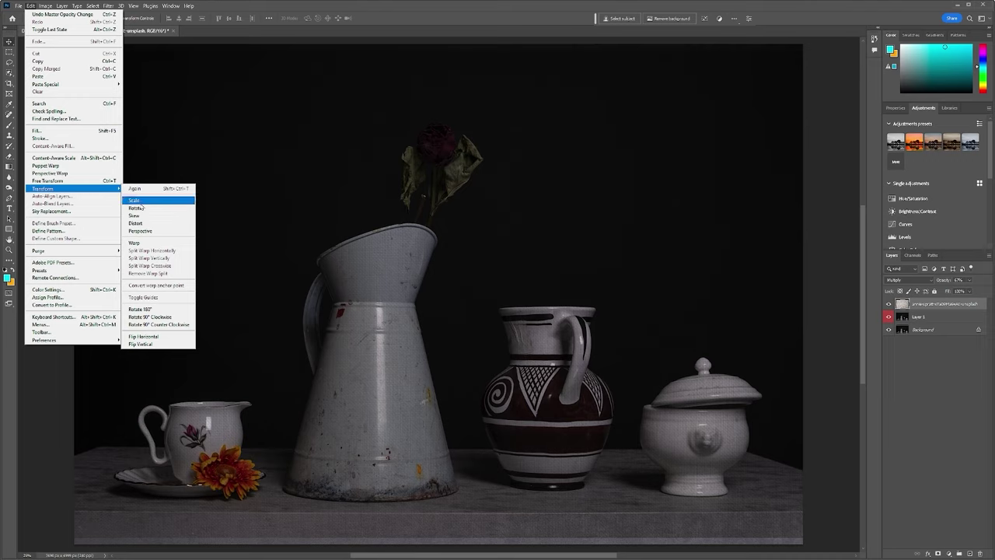
left_click(141, 202)
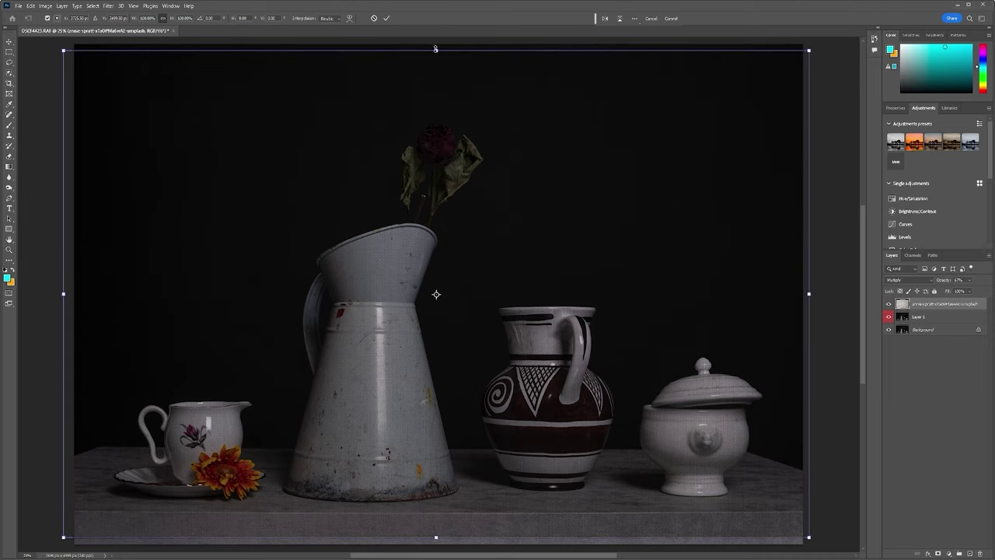
left_click_drag(435, 49, 436, 43)
left_click_drag(436, 536, 435, 548)
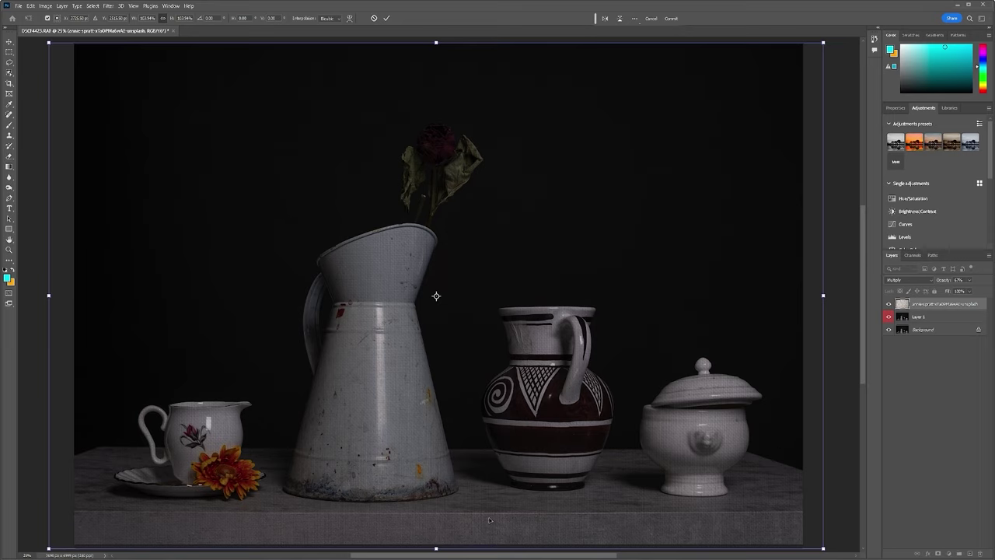
key("Return")
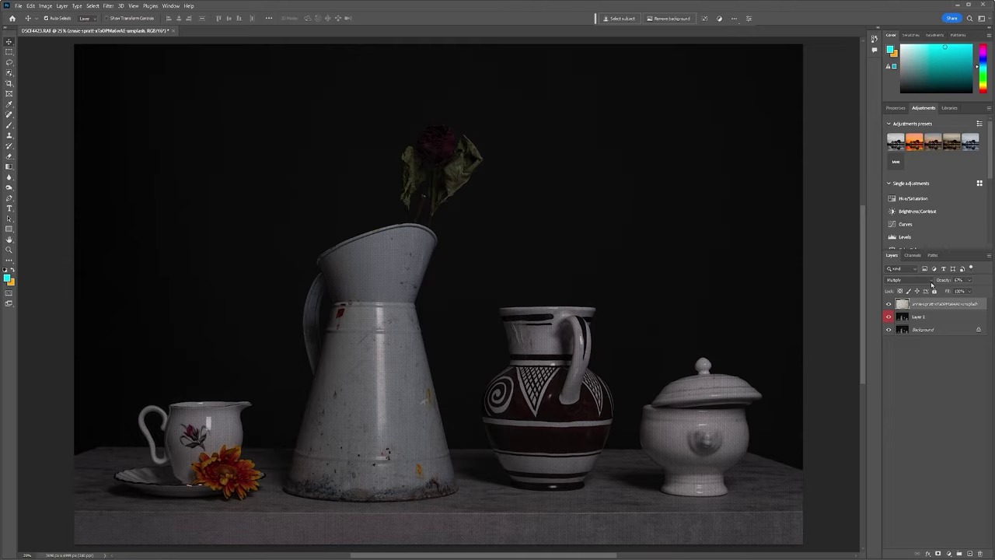
left_click(932, 282)
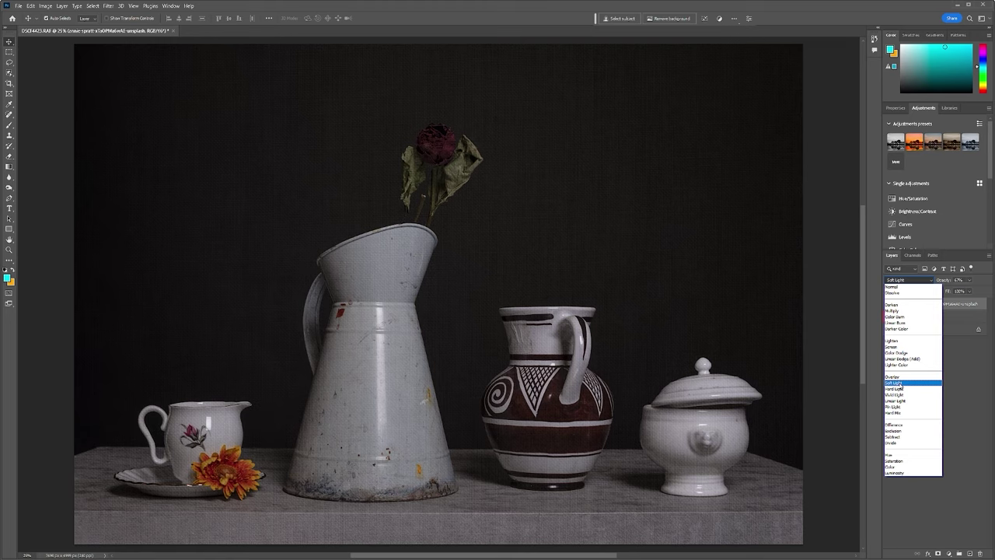
left_click(908, 312)
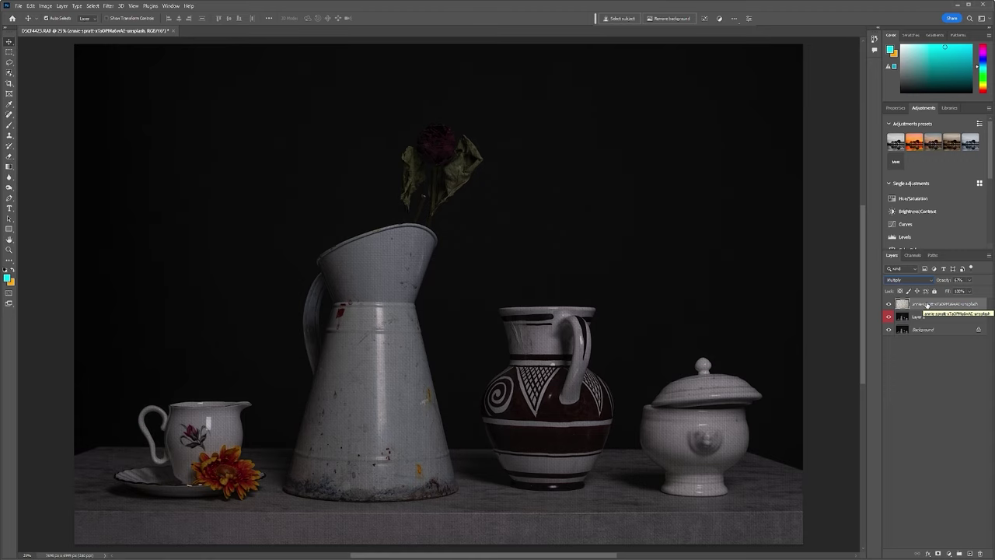
left_click_drag(927, 305, 970, 555)
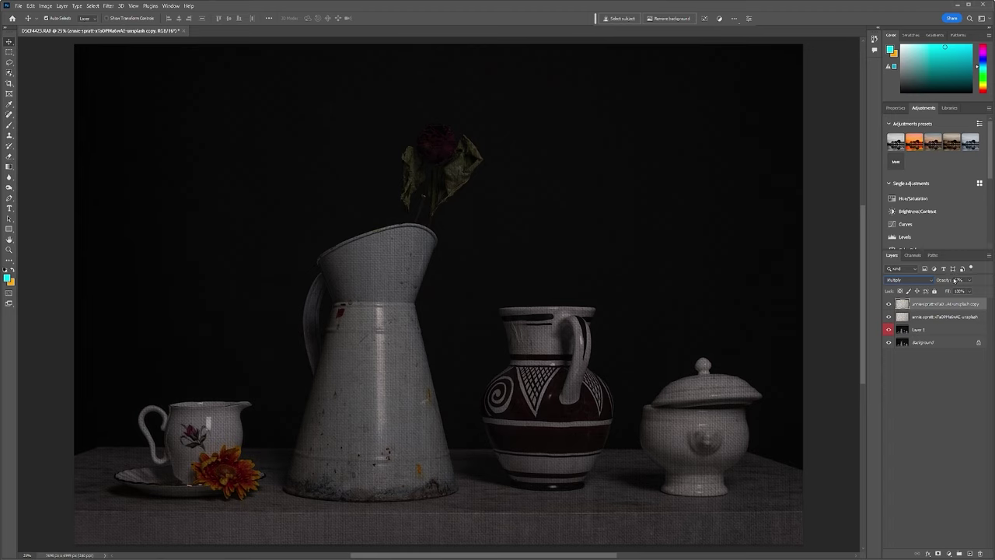
left_click(941, 316)
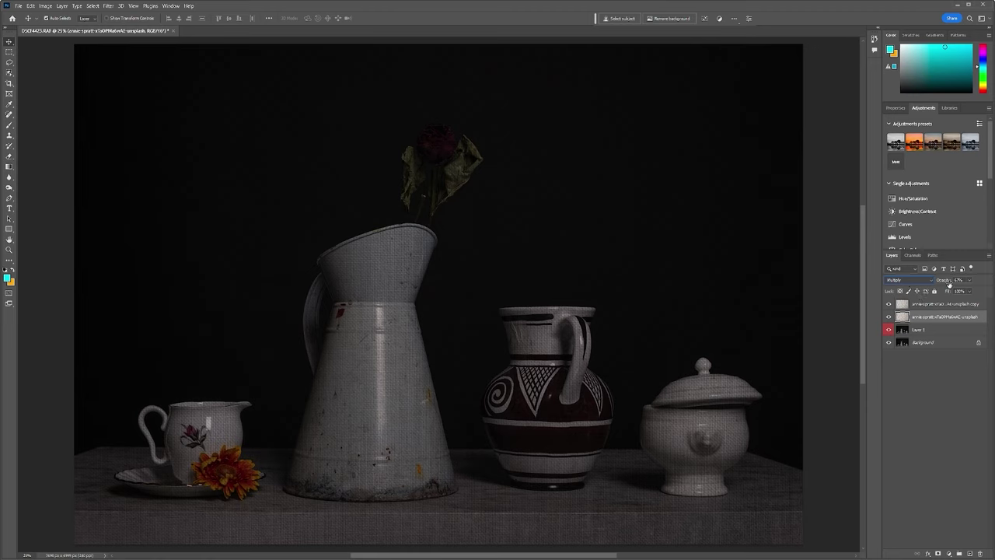
left_click(925, 303)
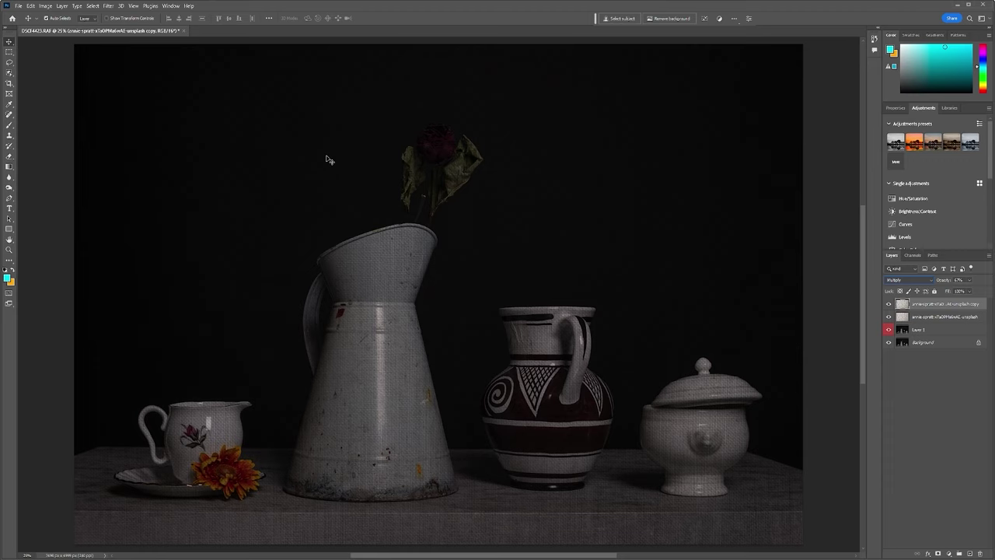
Open Unsharp Mask on the texture copy and try Amount 186% with preview off
left_click(112, 7)
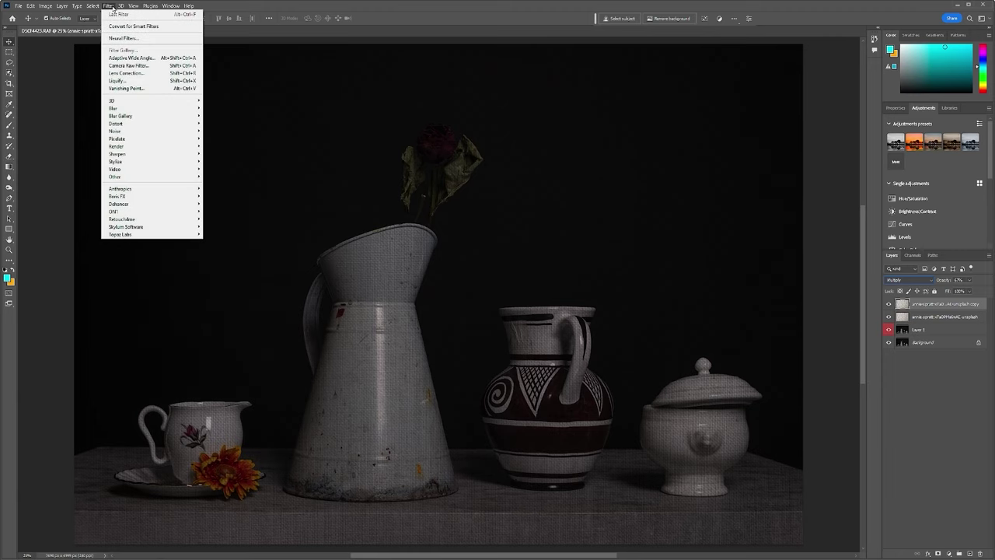
mouse_move(156, 146)
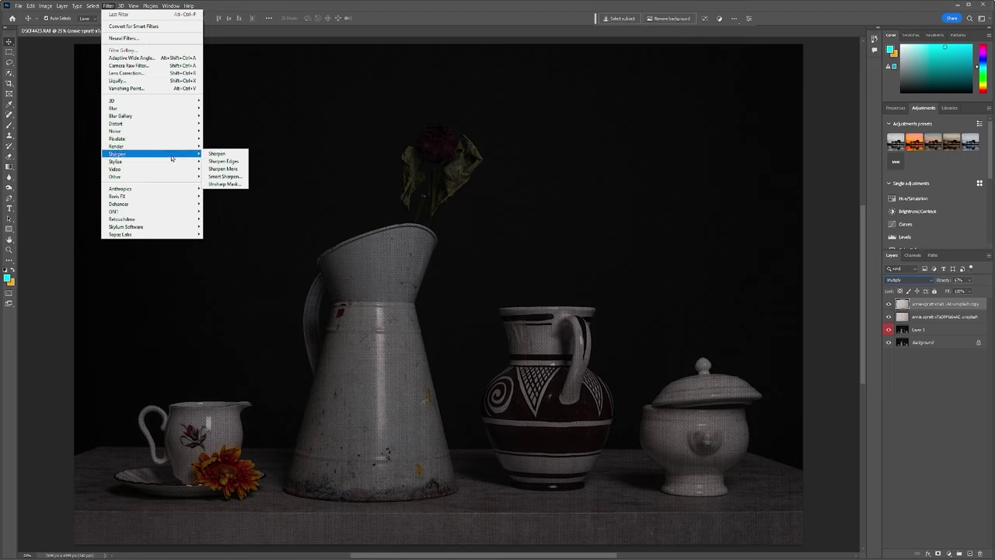
left_click(223, 183)
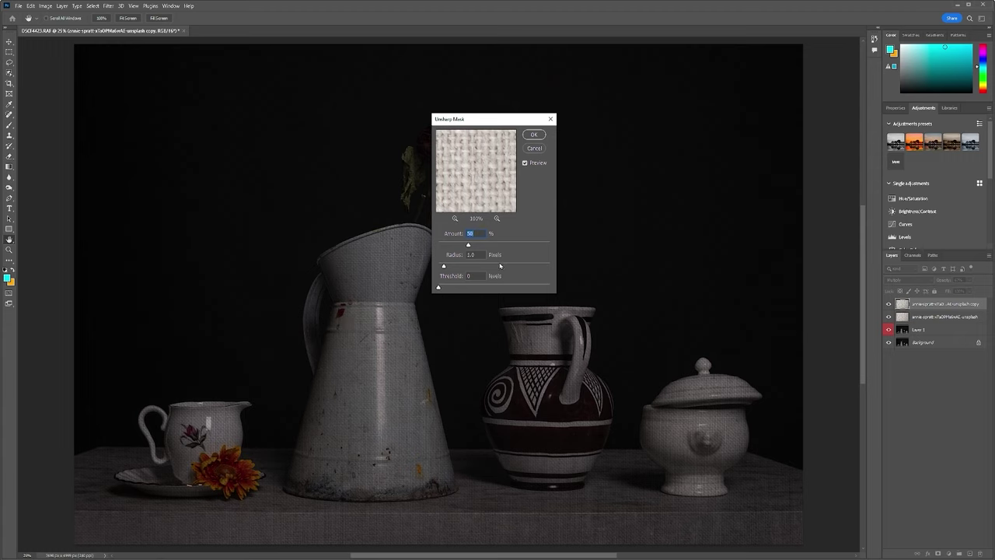
left_click_drag(467, 246, 525, 247)
left_click(526, 163)
Tune the sharpening to Amount 43%, Radius 4.7 pixels and Threshold 0
left_click_drag(523, 245, 492, 246)
left_click_drag(444, 267, 516, 268)
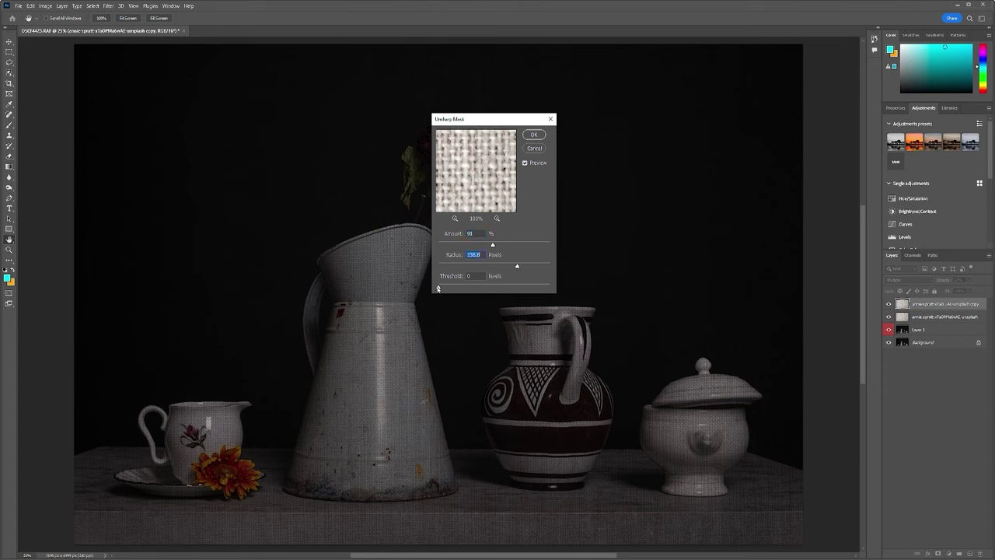
left_click_drag(438, 289, 494, 290)
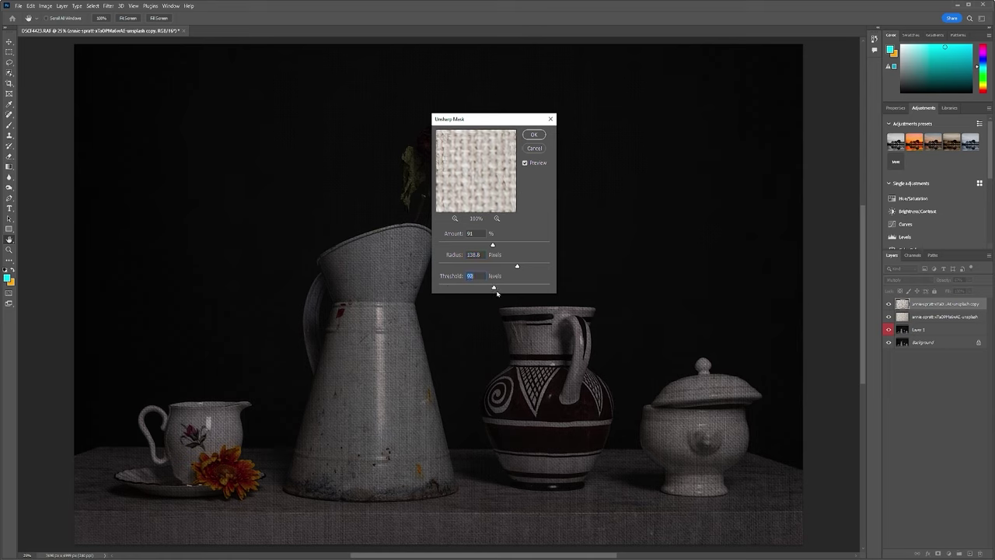
left_click_drag(494, 289, 373, 290)
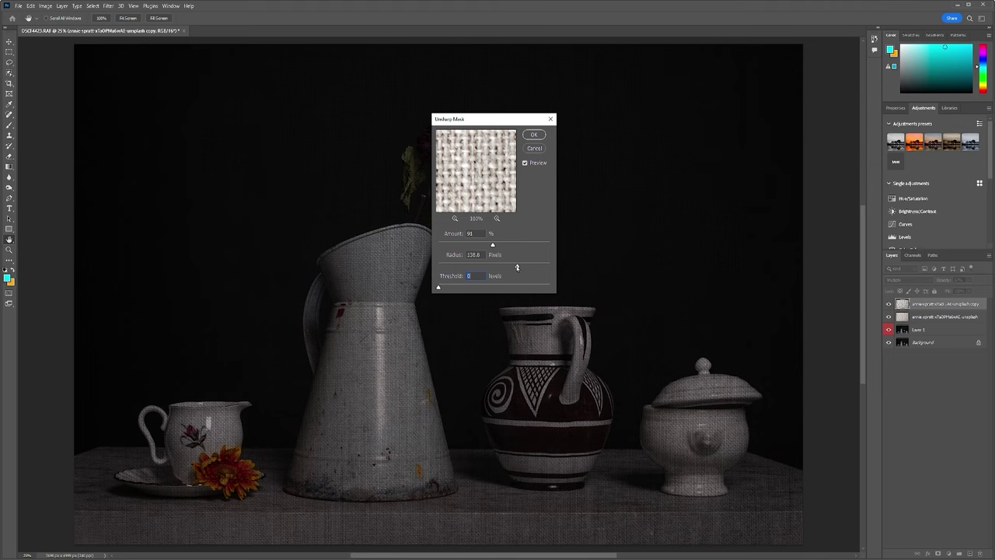
left_click_drag(515, 267, 458, 266)
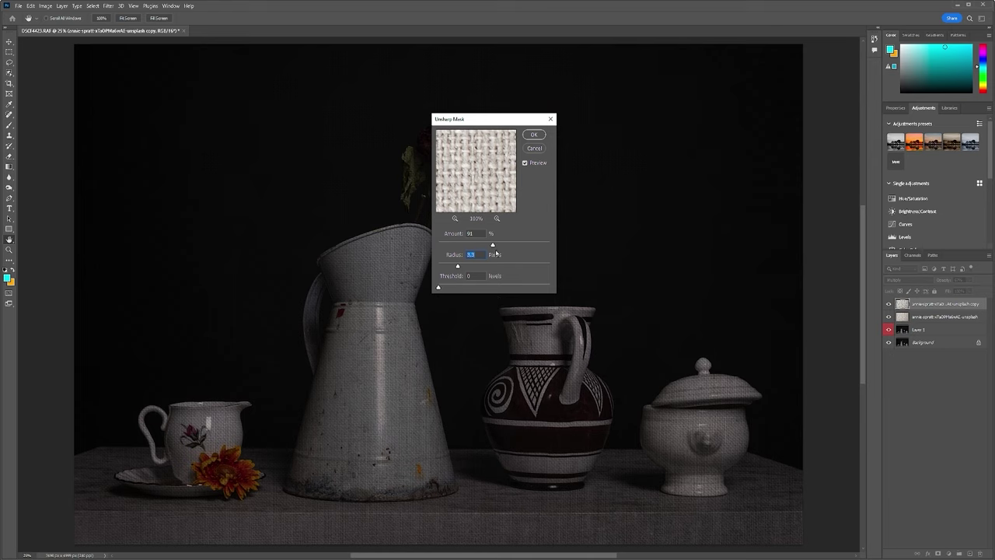
left_click_drag(493, 245, 461, 246)
left_click_drag(457, 266, 466, 265)
Apply the Unsharp Mask, then hide and reshow both texture layers to compare
left_click(534, 135)
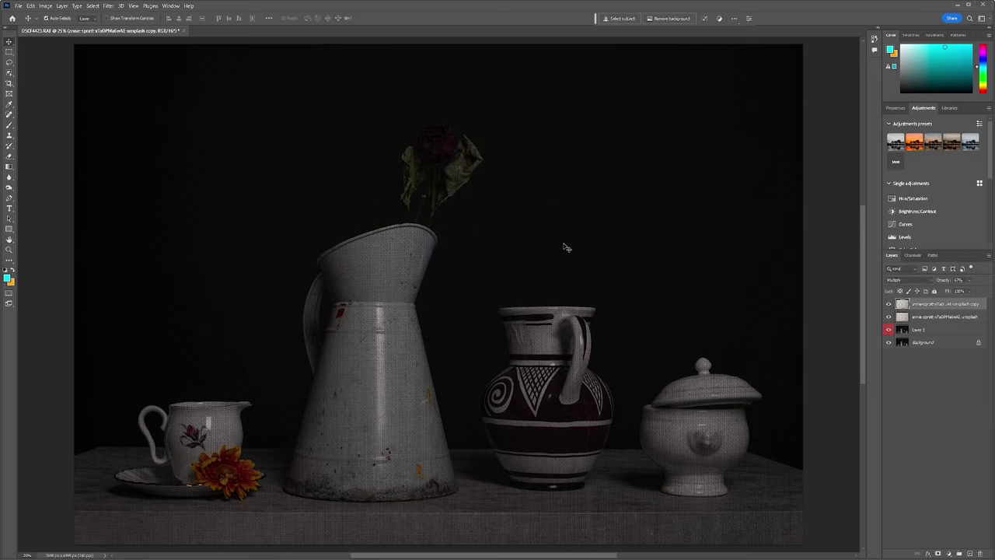
left_click(889, 304)
left_click(889, 317)
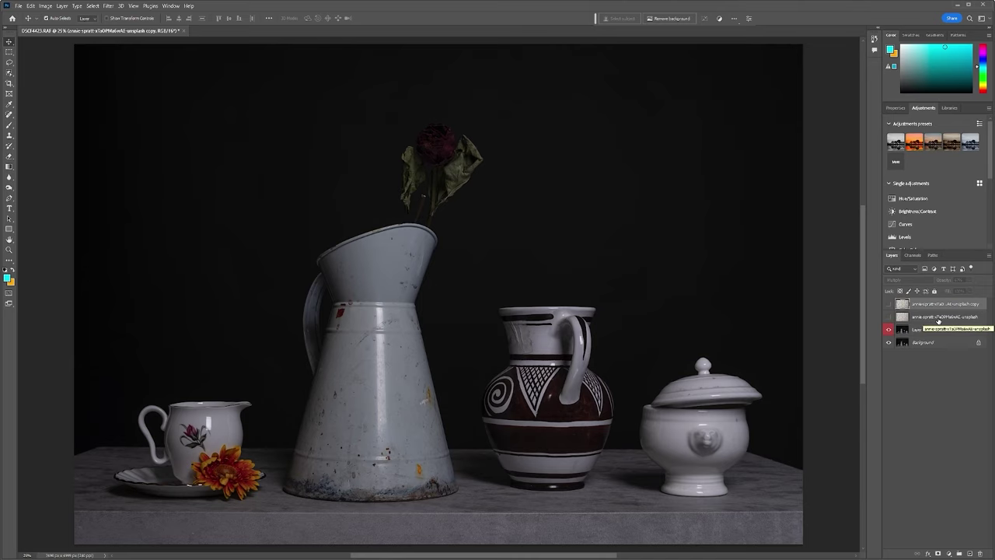
left_click(888, 318)
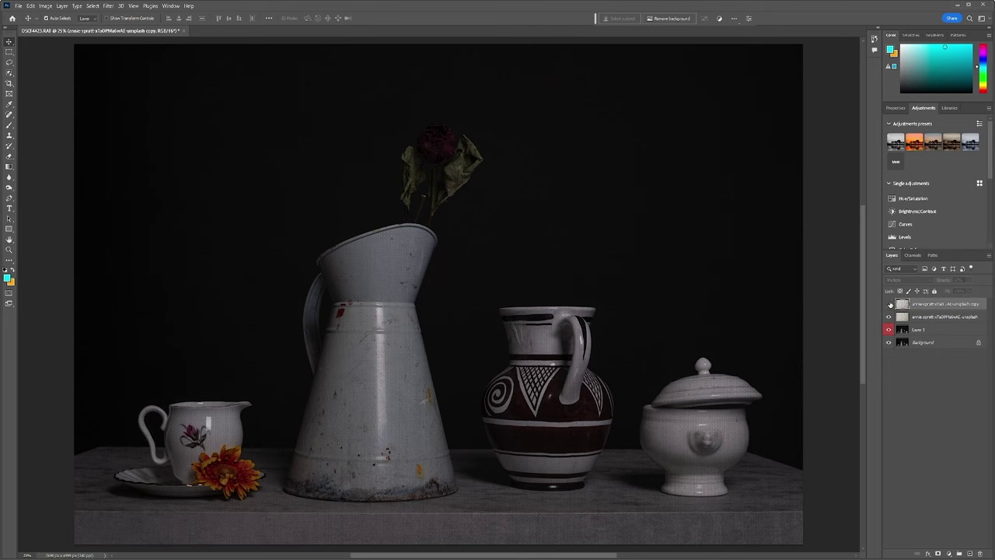
left_click(889, 304)
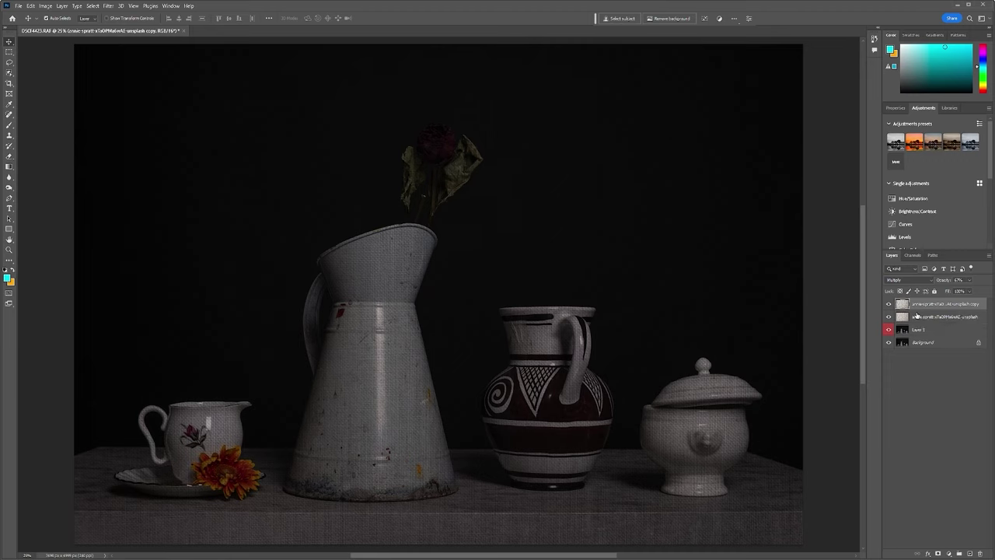
Stamp all visible layers into Layer 2 and hide every layer beneath it
key("ctrl")
key("ctrl+shift+alt+e")
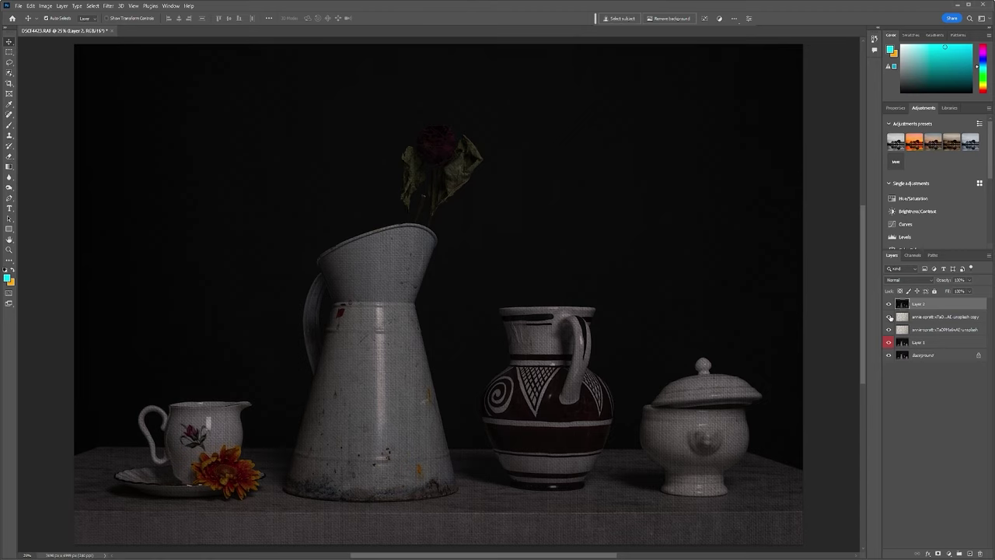
left_click_drag(890, 317, 890, 361)
left_click_drag(890, 355, 889, 306)
left_click(889, 304)
left_click(888, 317)
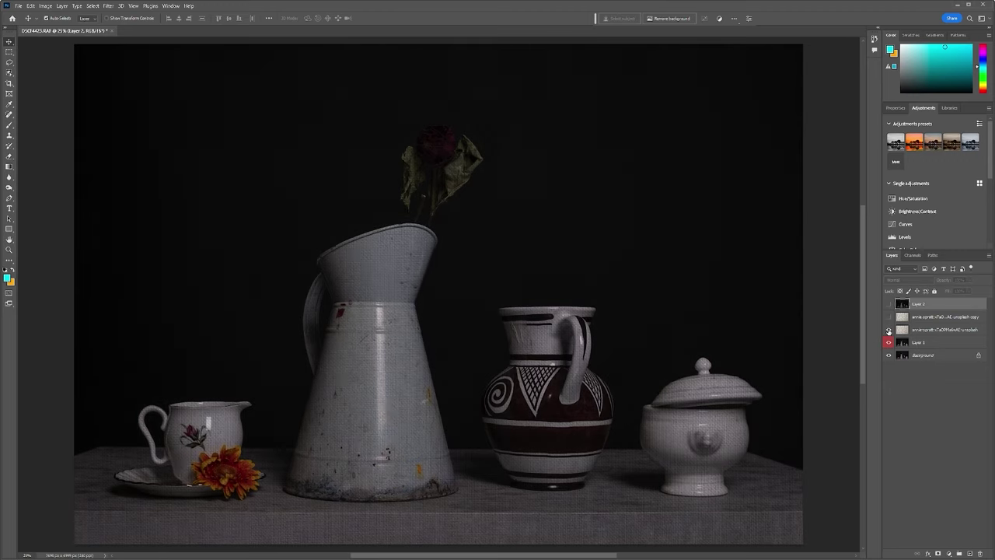
left_click(889, 330)
left_click(889, 342)
left_click(890, 355)
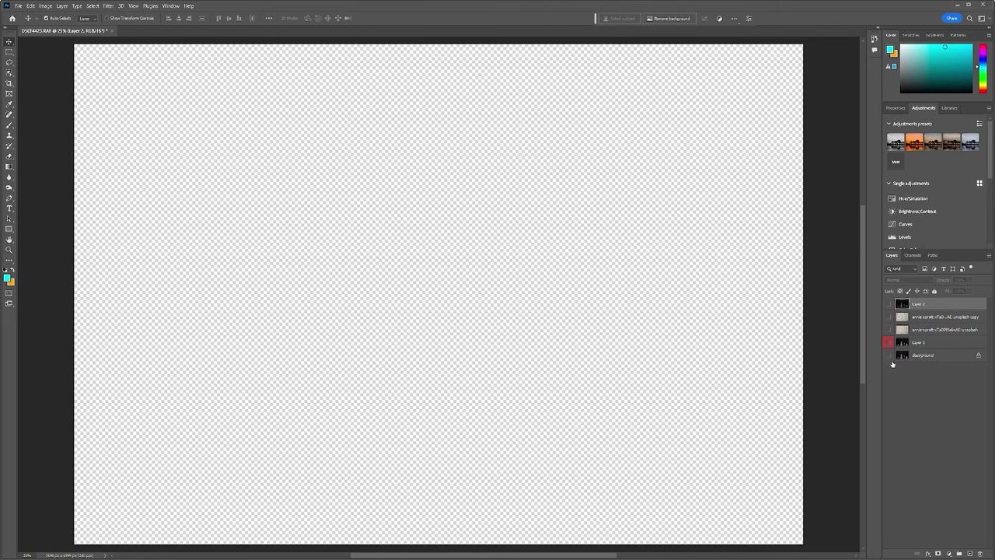
left_click(889, 304)
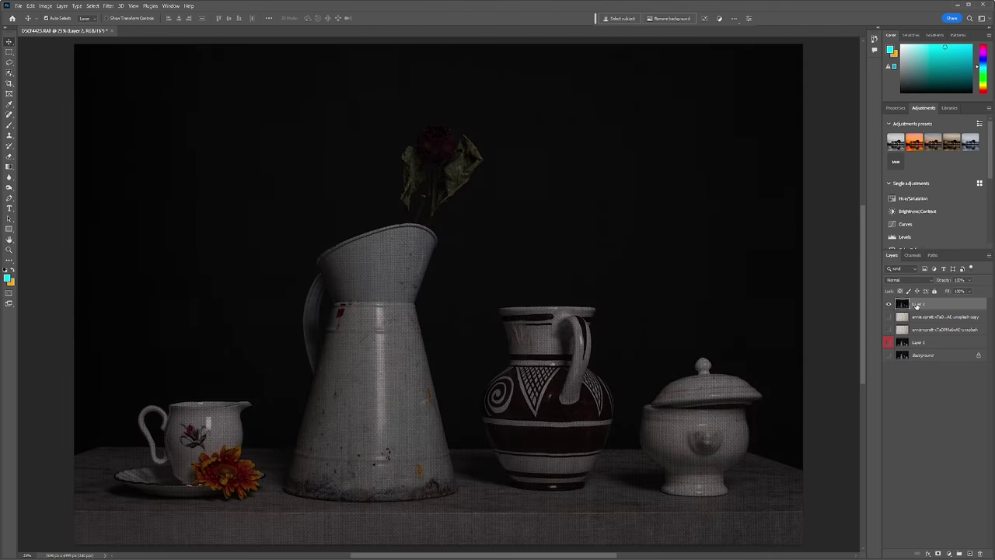
Rename Layer 2 to 'SHIFT CTRL ALT E' and select it
double_click(916, 304)
type("SHIFT CTRL ALT E")
left_click(975, 367)
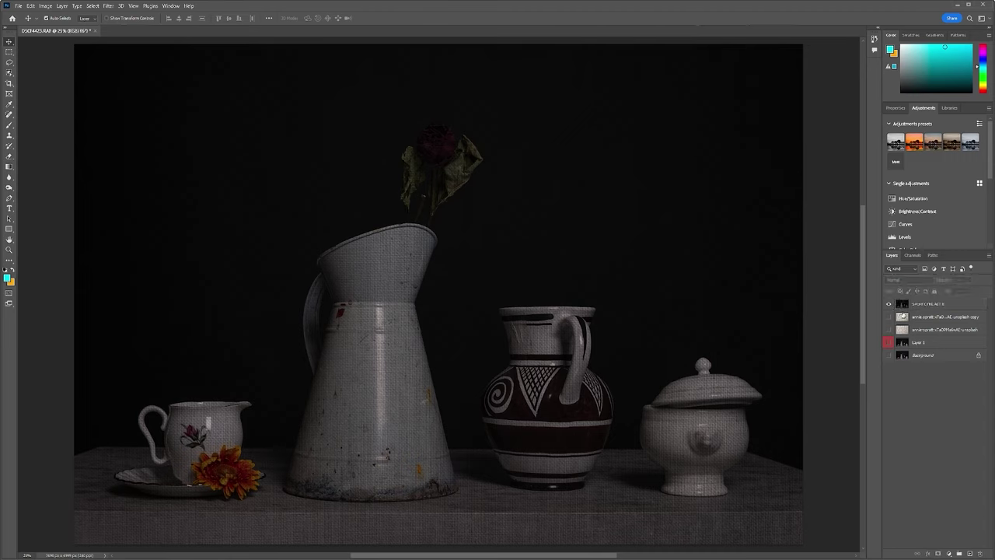
left_click(958, 305)
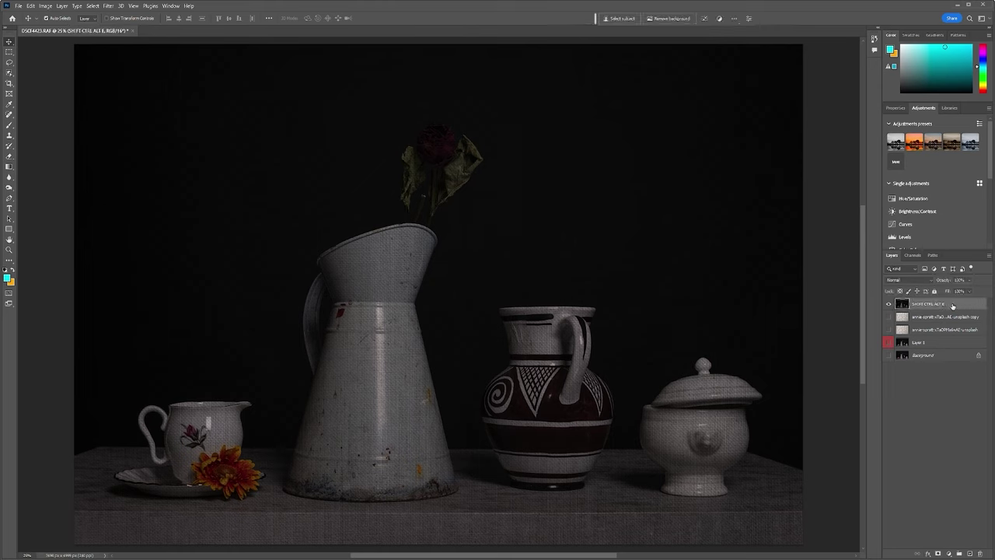
Open the Camera Raw Filter on the stamp layer, set Exposure near +0.45, and zoom to 12.5%
left_click(109, 6)
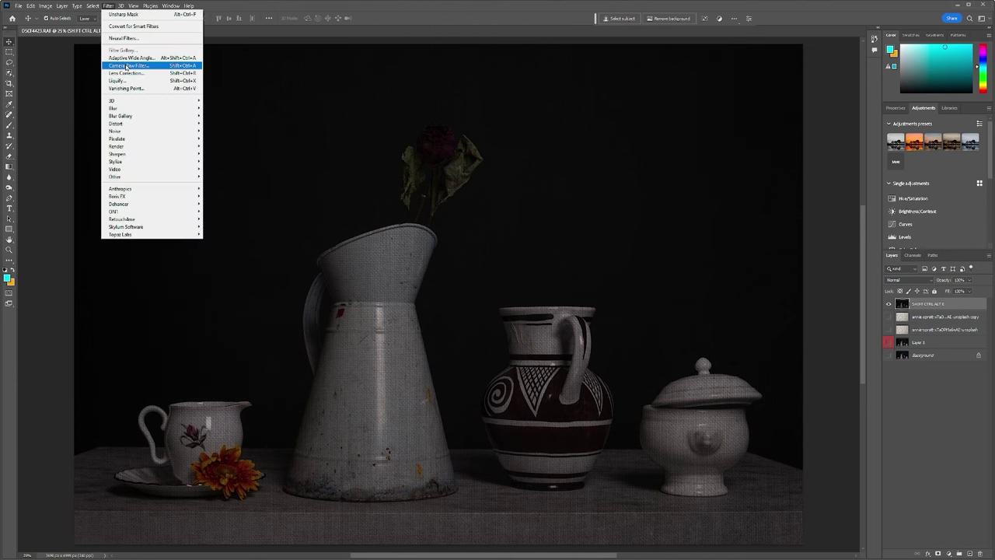
left_click(127, 66)
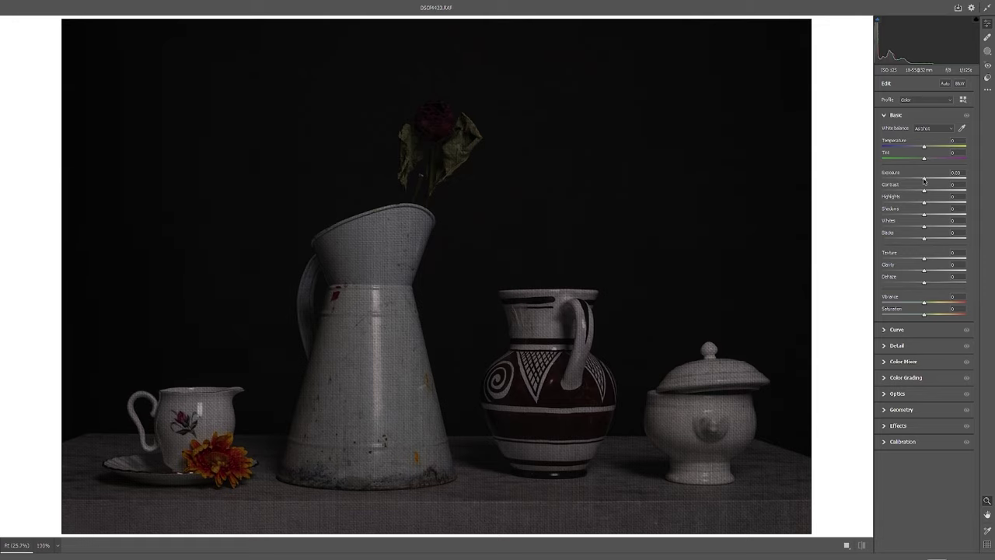
left_click_drag(923, 180, 938, 227)
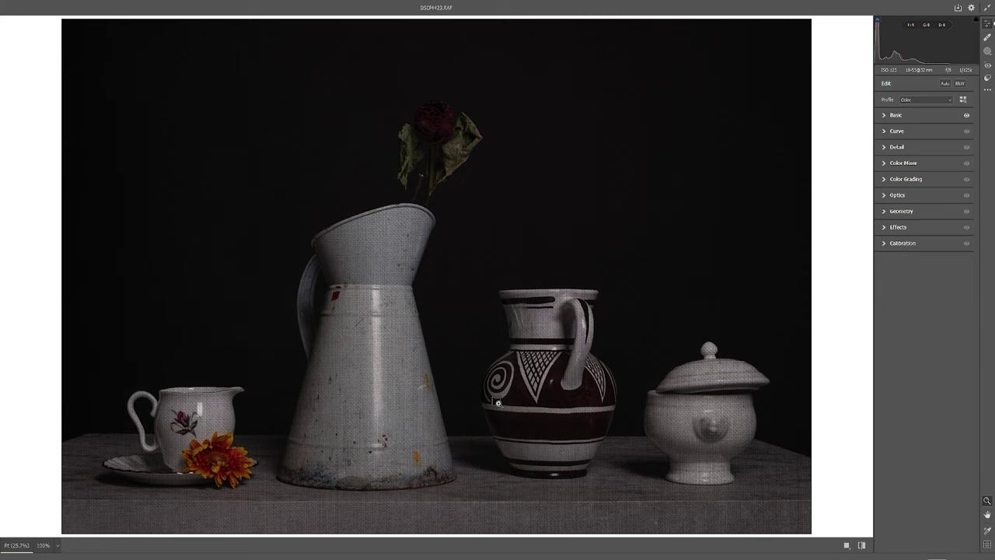
left_click(498, 402, "alt")
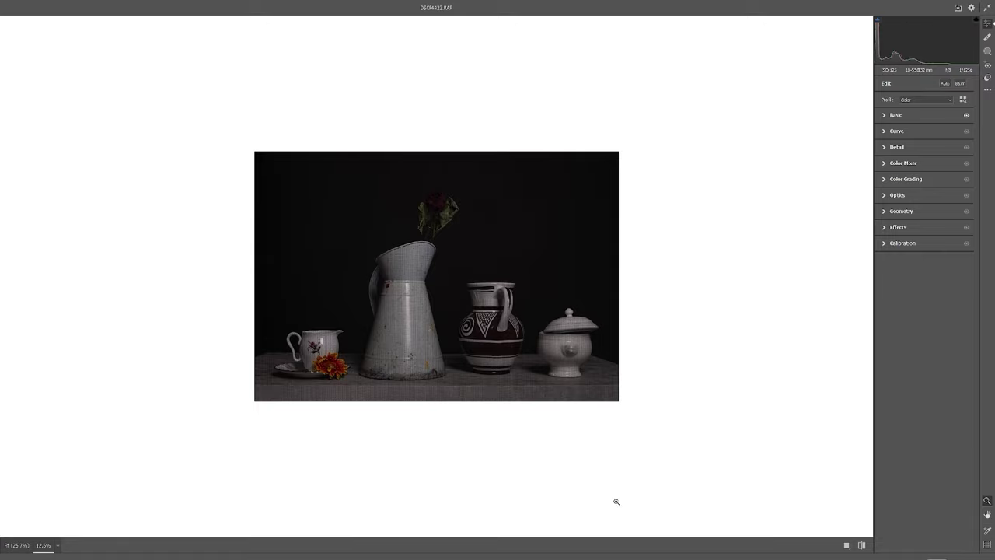
Try medium grey, default dark, white, light grey, dark grey and black surrounds behind the photo
right_click(758, 220)
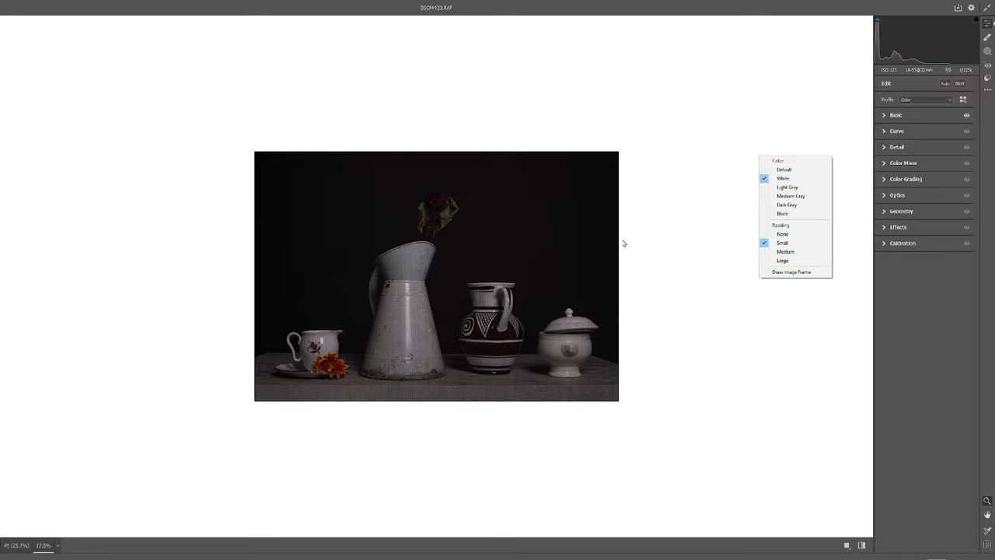
left_click(775, 197)
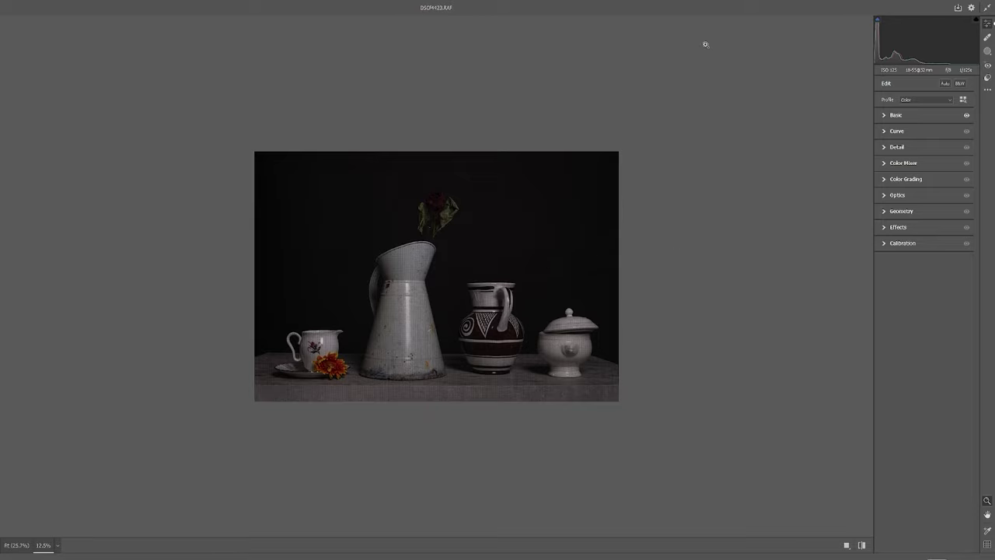
right_click(730, 173)
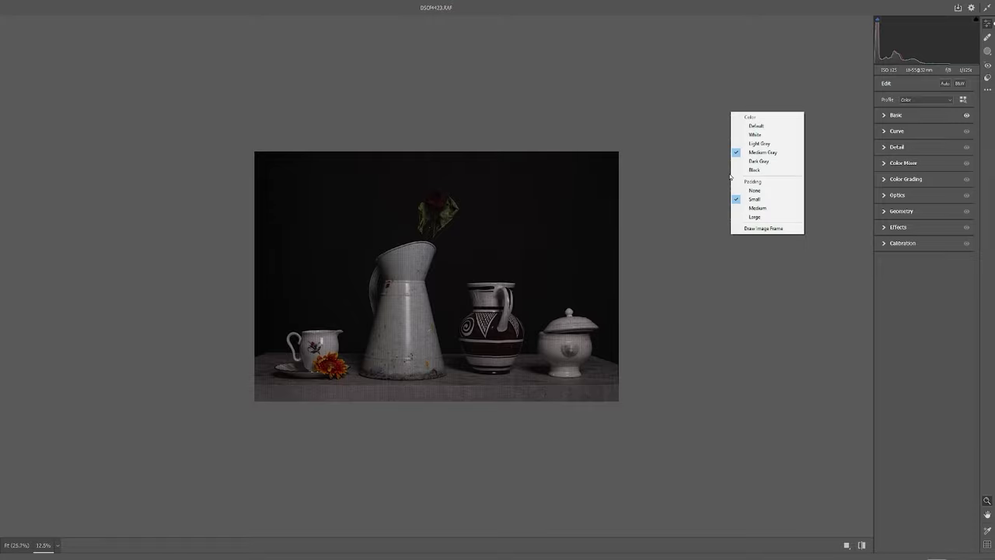
left_click(765, 128)
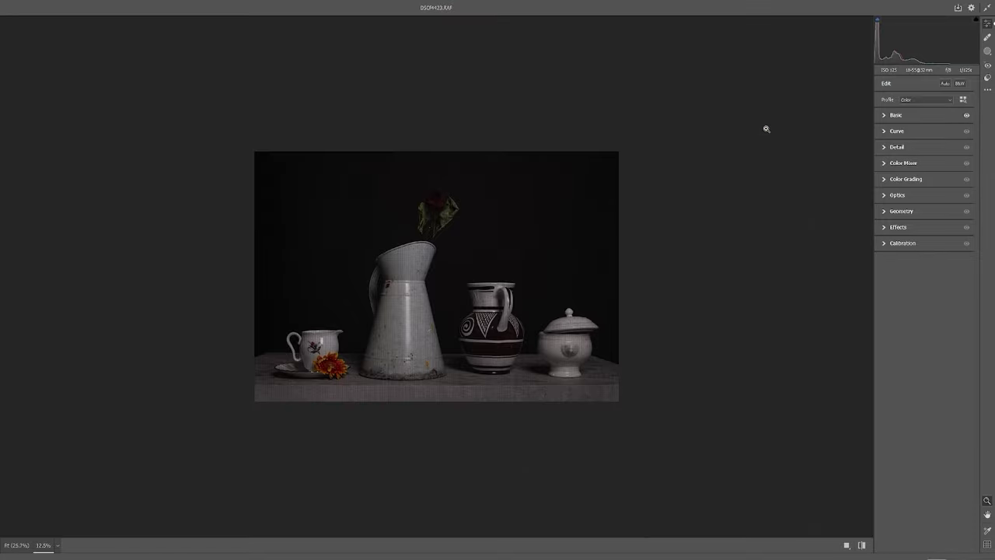
right_click(744, 214)
left_click(789, 179)
right_click(734, 224)
left_click(766, 197)
right_click(731, 233)
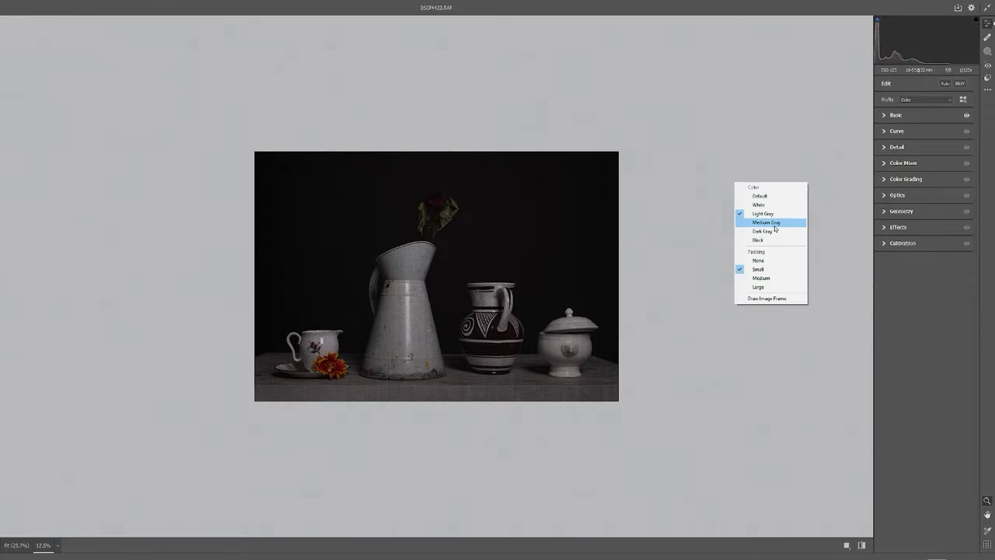
left_click(766, 222)
right_click(738, 275)
left_click(766, 259)
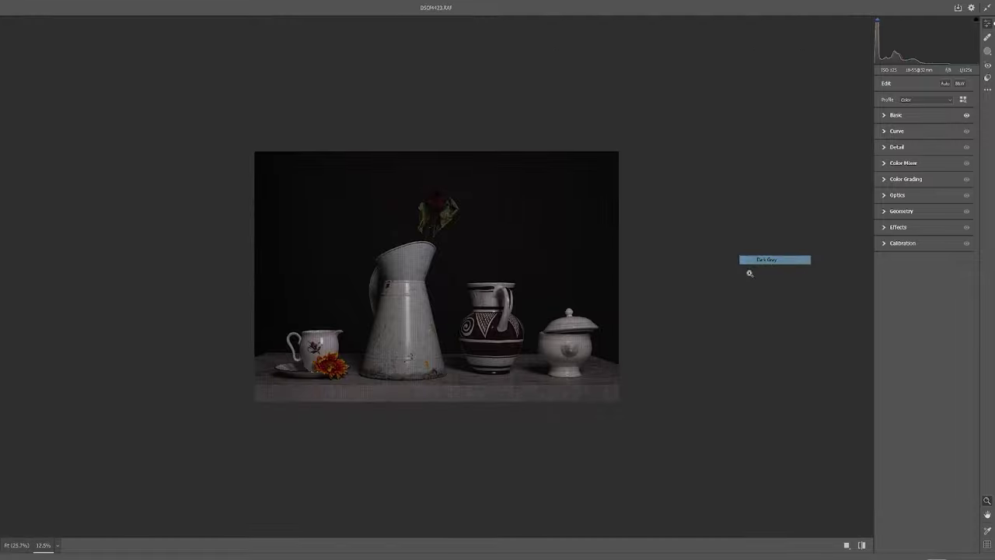
right_click(737, 282)
left_click(760, 276)
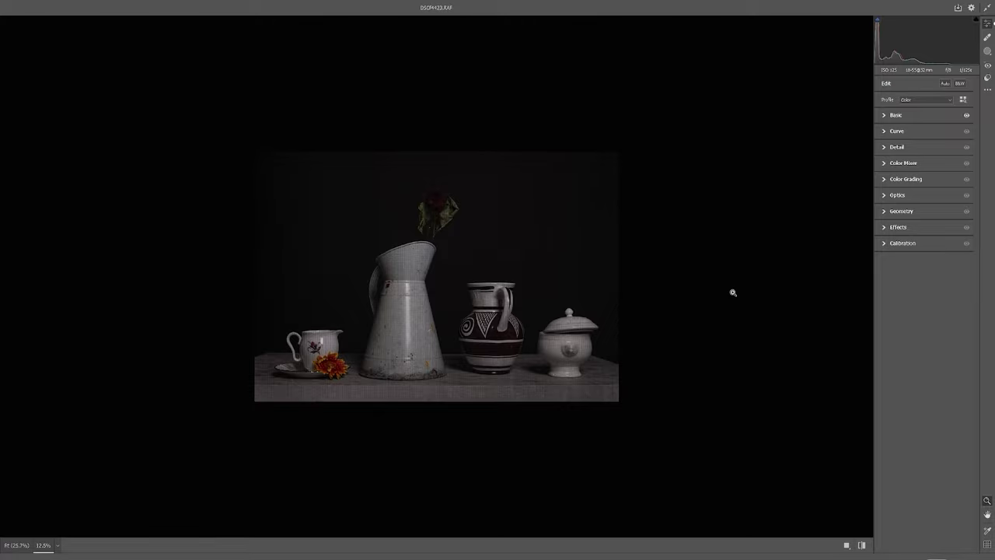
Switch the photo's surround to white, then settle on medium grey
right_click(736, 249)
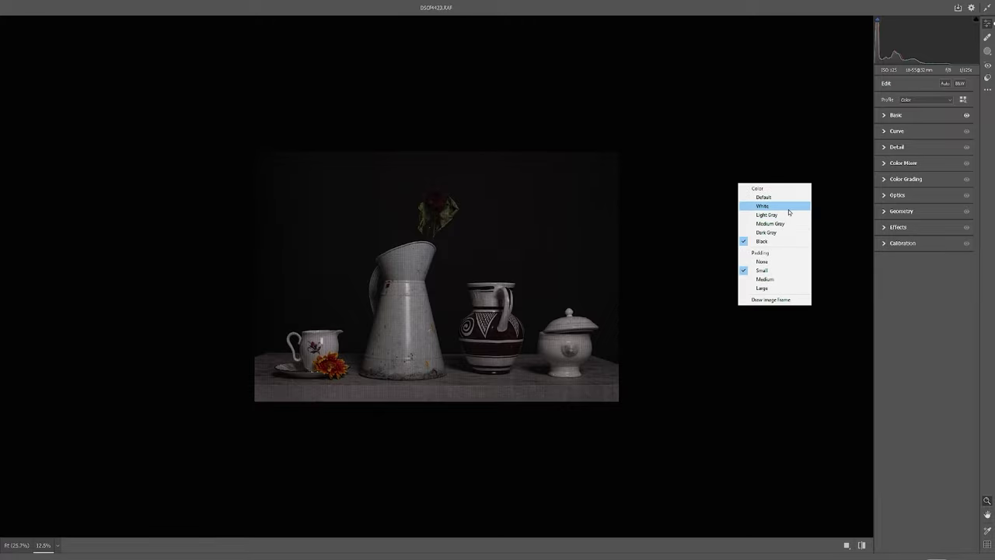
left_click(787, 206)
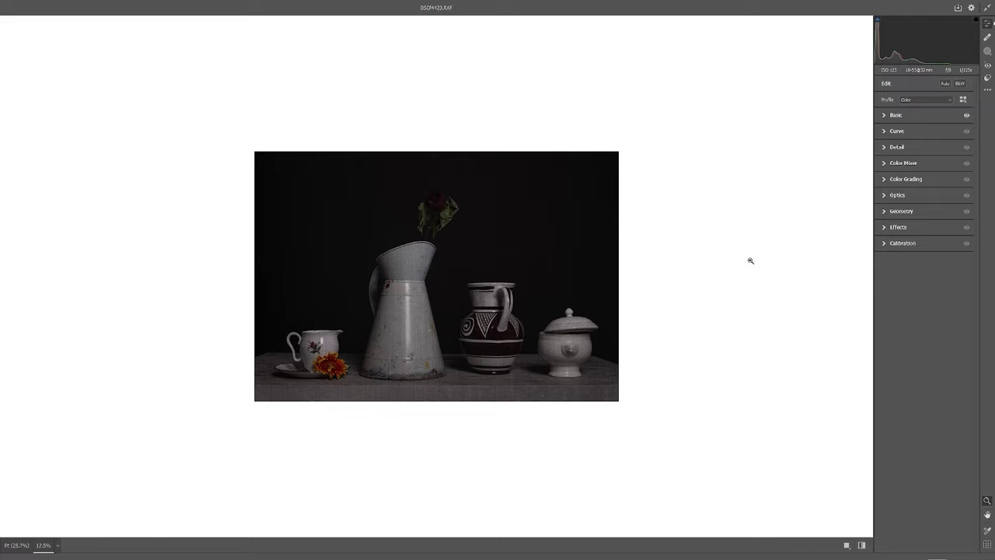
right_click(750, 261)
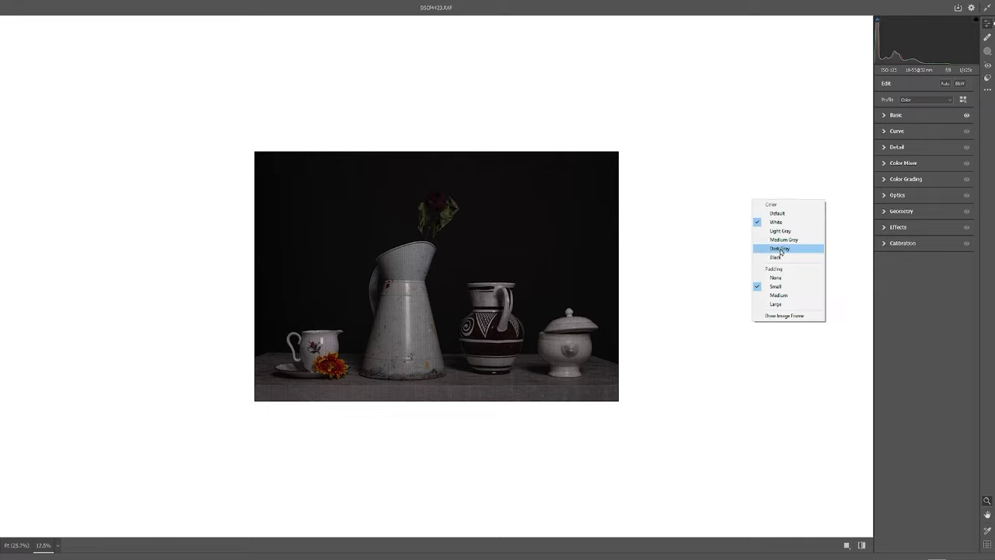
left_click(782, 239)
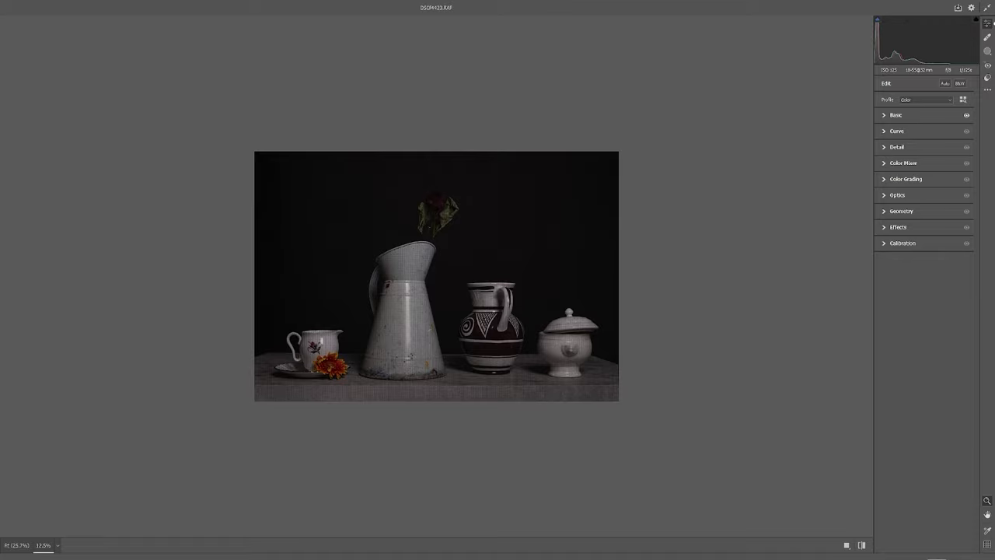
In Masking, add a new Radial Gradient mask from the Range flyout
left_click(988, 52)
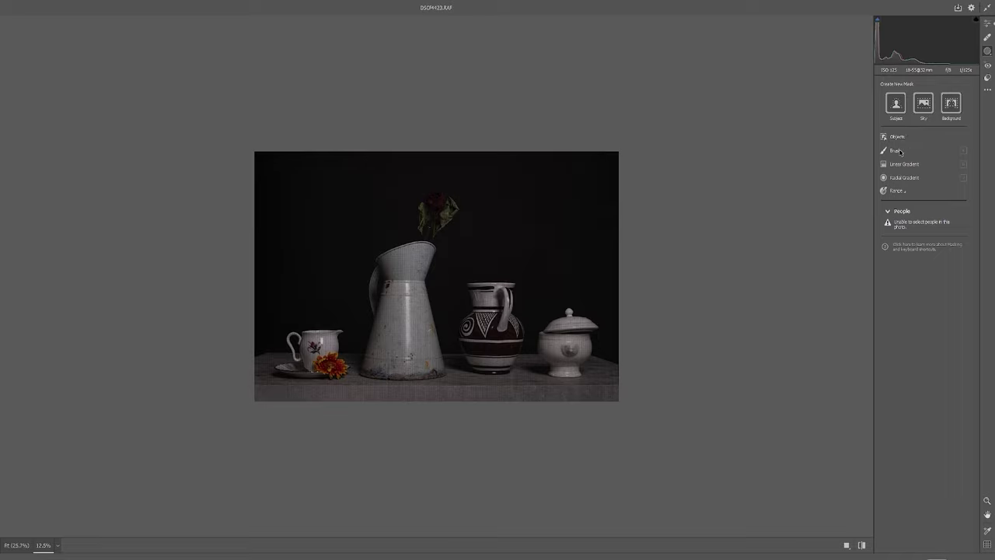
left_click(908, 193)
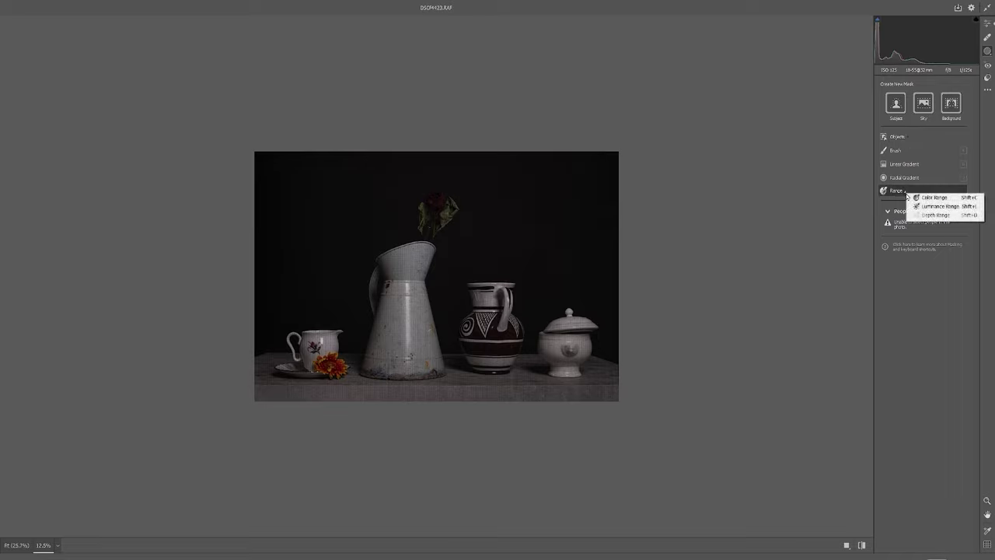
left_click(906, 178)
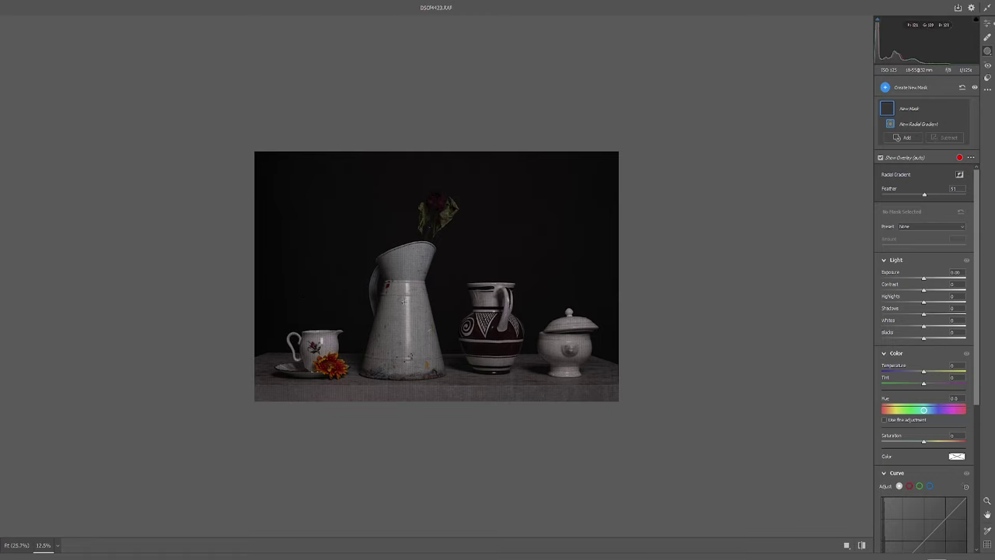
Draw Mask 1's radial gradient over the tall pitcher, hide the overlay, and set Exposure to +0.30
mouse_move(404, 300)
left_mouse_down()
mouse_move(407, 357)
mouse_move(425, 348)
mouse_move(404, 300)
mouse_move(405, 315)
left_mouse_up()
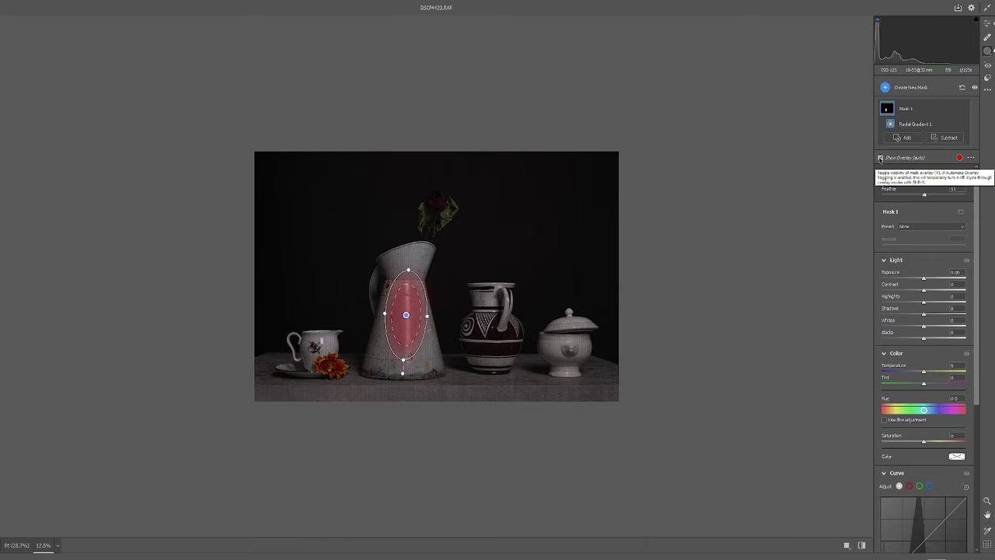
left_click(880, 158)
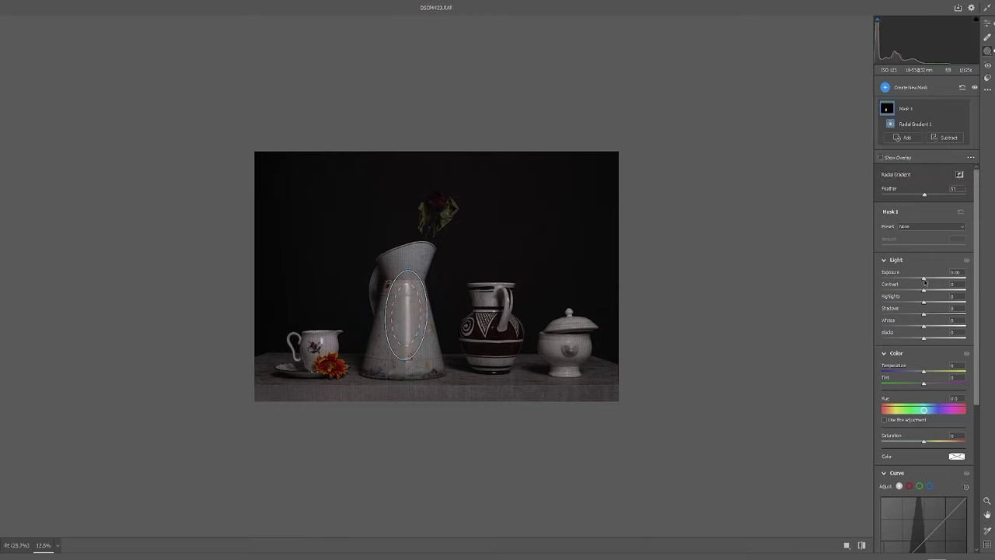
left_click_drag(925, 281, 926, 280)
mouse_move(887, 108)
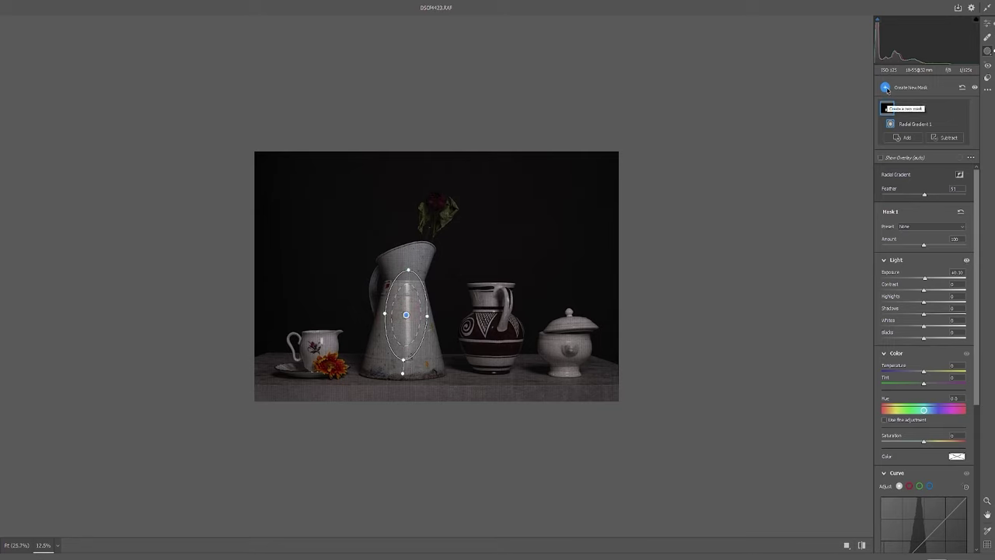
left_click(886, 88)
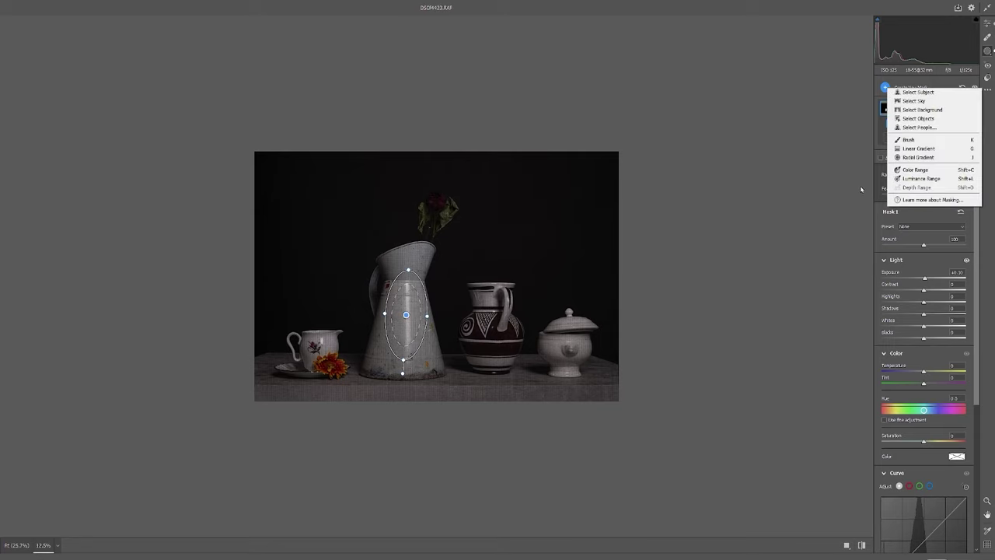
Add a narrow radial gradient over the patterned jug's handle and raise its Exposure slightly
left_click(928, 160)
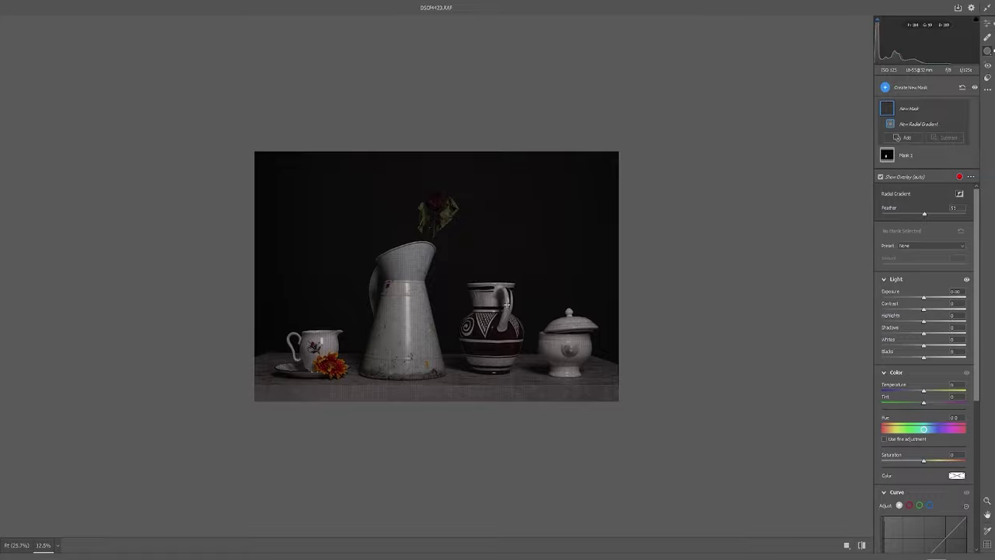
mouse_move(507, 304)
left_mouse_down()
mouse_move(442, 341)
mouse_move(614, 402)
mouse_move(614, 309)
mouse_move(498, 261)
mouse_move(412, 290)
mouse_move(519, 327)
mouse_move(507, 329)
mouse_move(421, 230)
mouse_move(460, 322)
mouse_move(499, 279)
mouse_move(506, 313)
left_mouse_up()
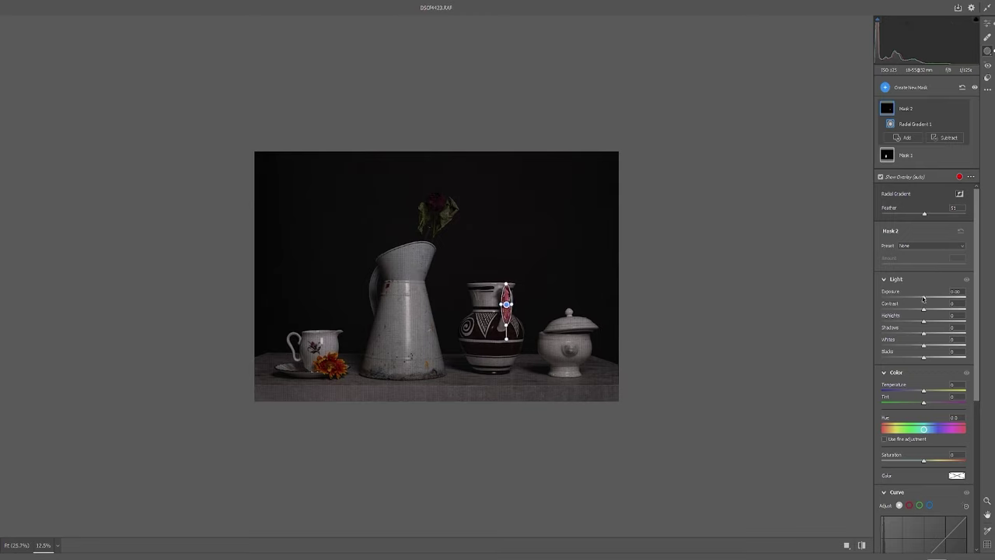
left_click_drag(924, 299, 924, 299)
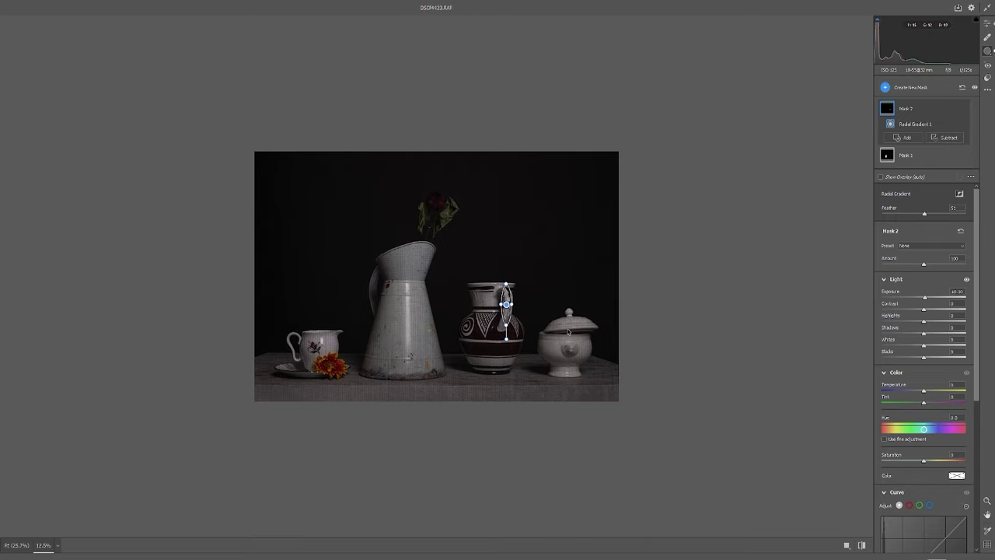
Add a round radial gradient over the lidded sugar bowl with Exposure about +0.15
left_click(884, 89)
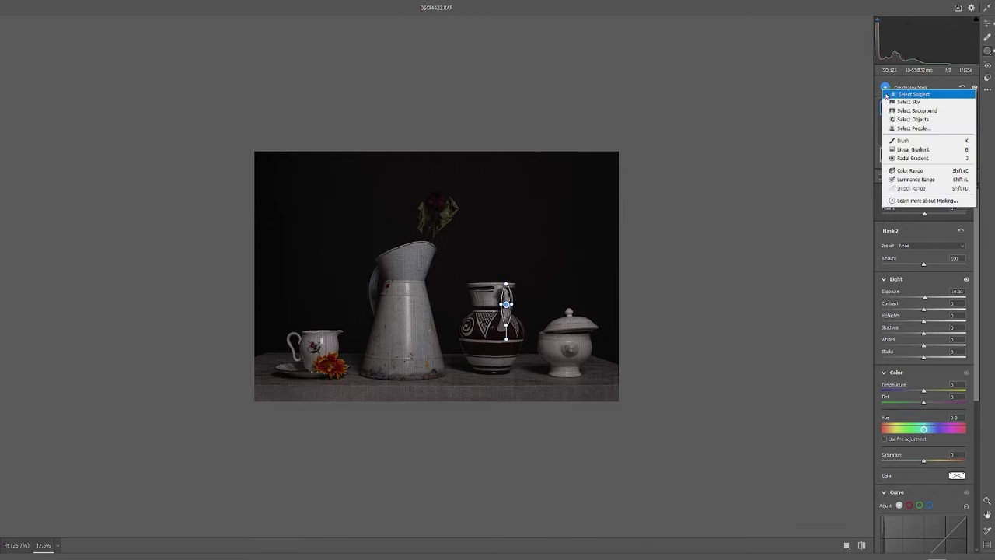
left_click(919, 159)
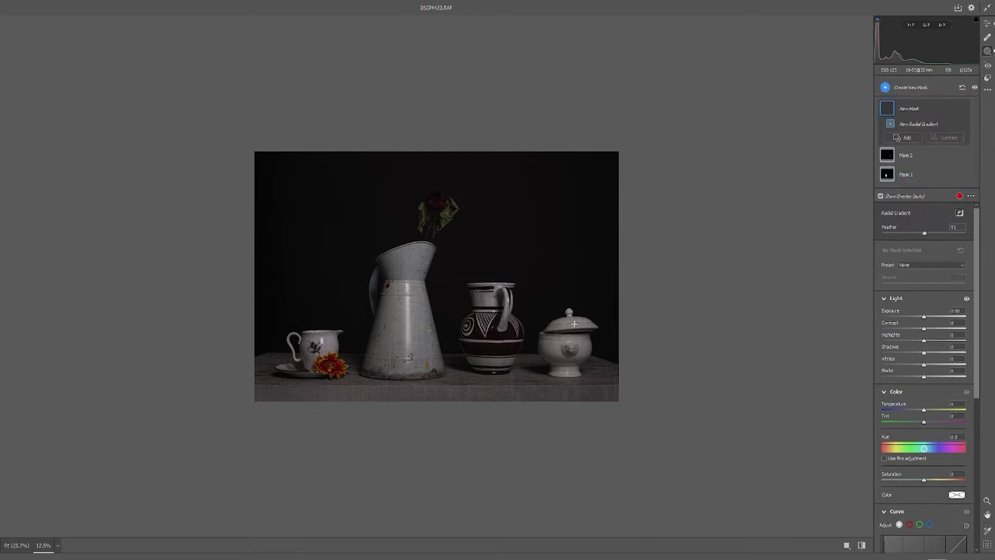
mouse_move(568, 334)
left_mouse_down()
mouse_move(588, 355)
mouse_move(567, 335)
left_mouse_up()
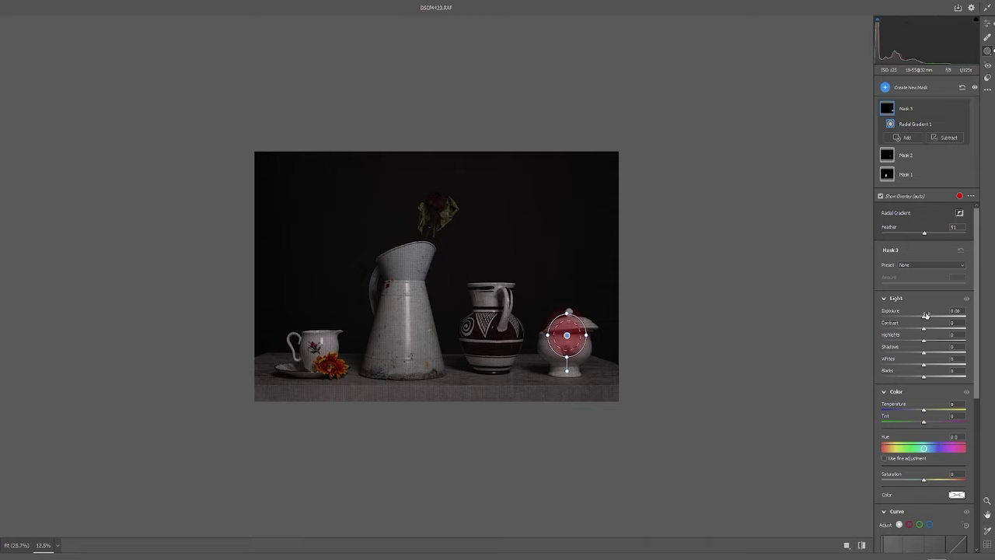
left_click_drag(925, 318, 924, 319)
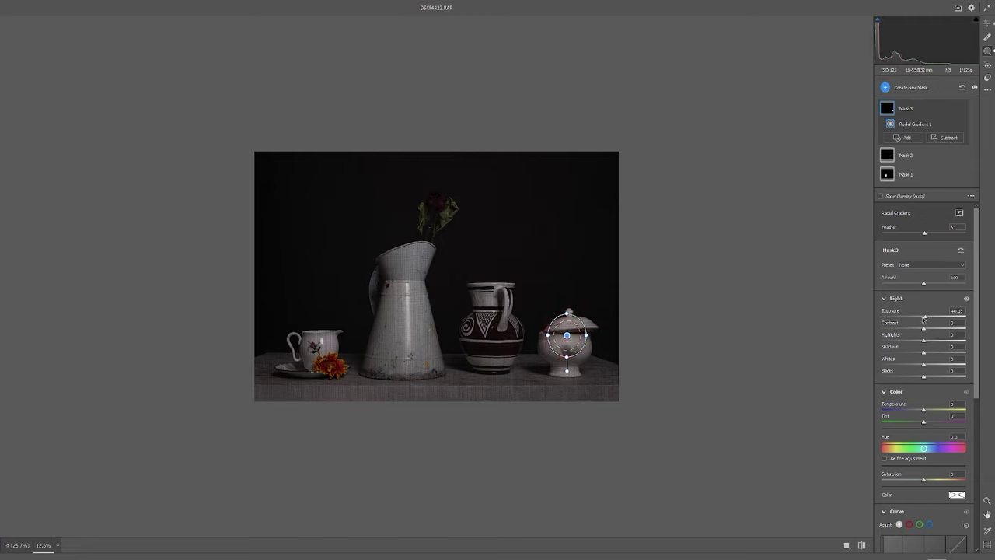
Zoom in on the rose and draw a small radial gradient mask over its head
key("z")
left_click(441, 204)
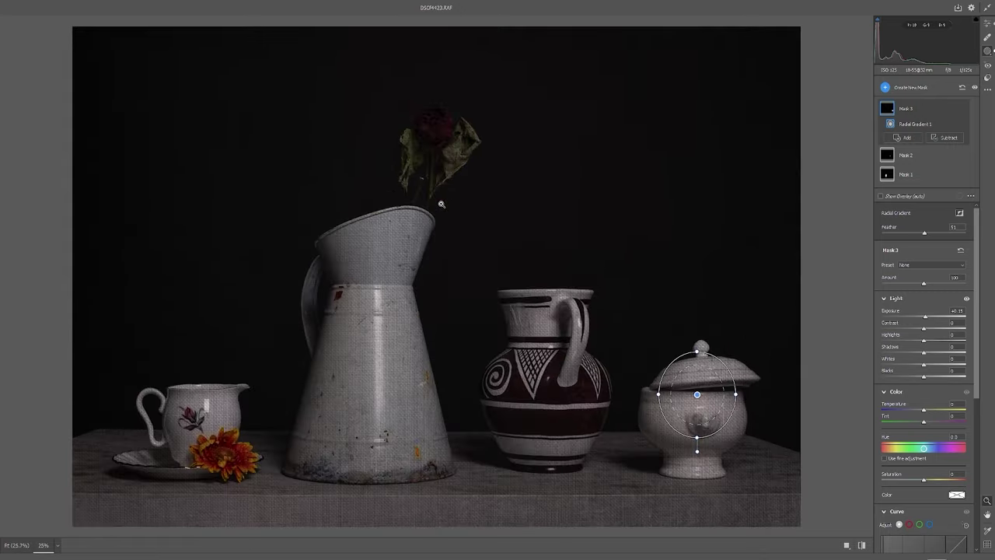
left_click(443, 206)
left_click(884, 87)
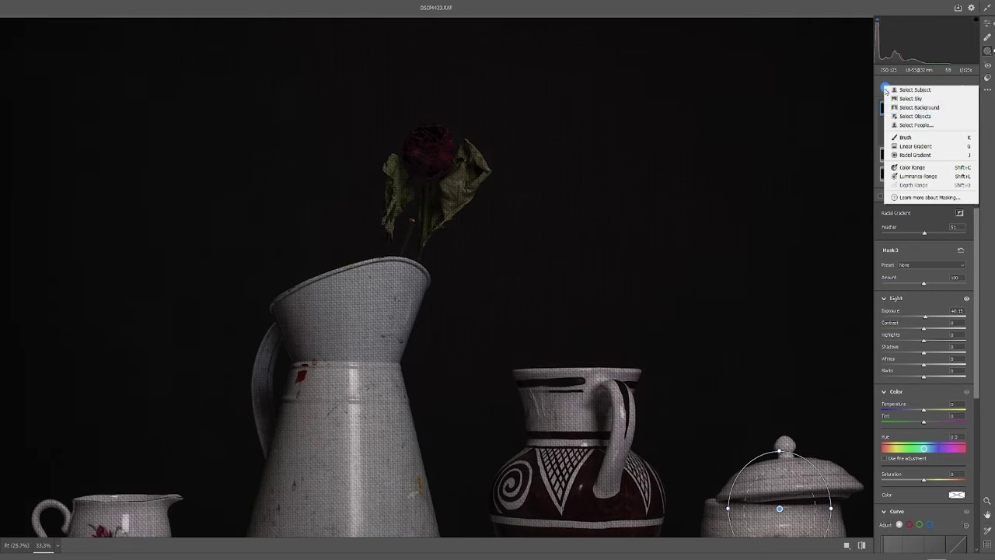
left_click(918, 156)
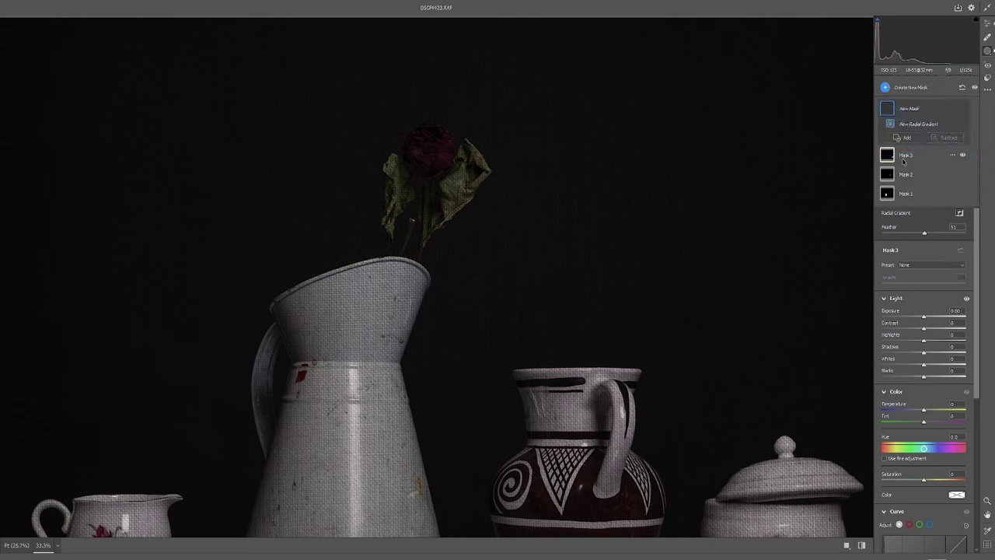
left_click_drag(431, 151, 456, 177)
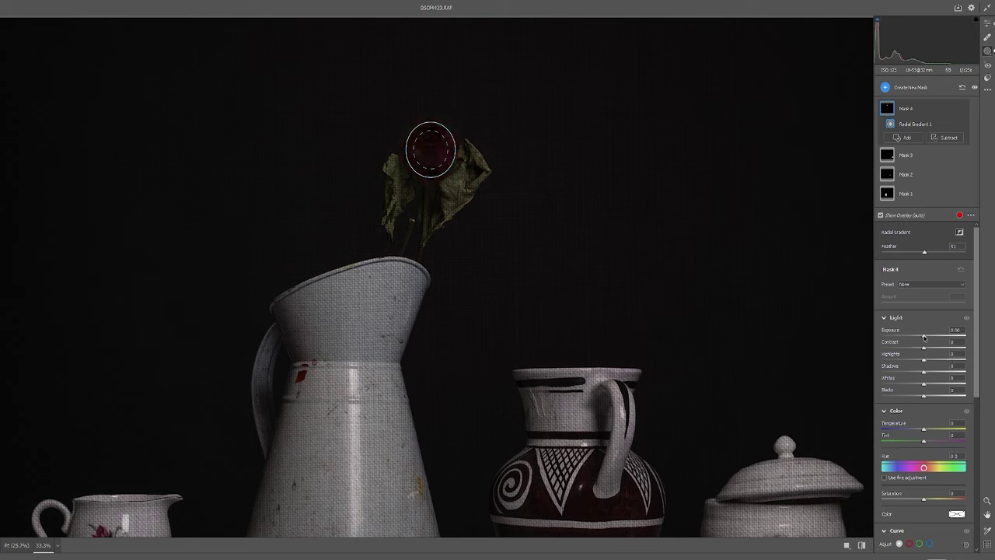
Raise the rose mask's Exposure slightly and Highlights to +4, then zoom back out
left_click(924, 336)
left_click_drag(924, 336, 925, 335)
left_click(925, 360)
left_click_drag(925, 361, 926, 363)
key("ctrl+minus")
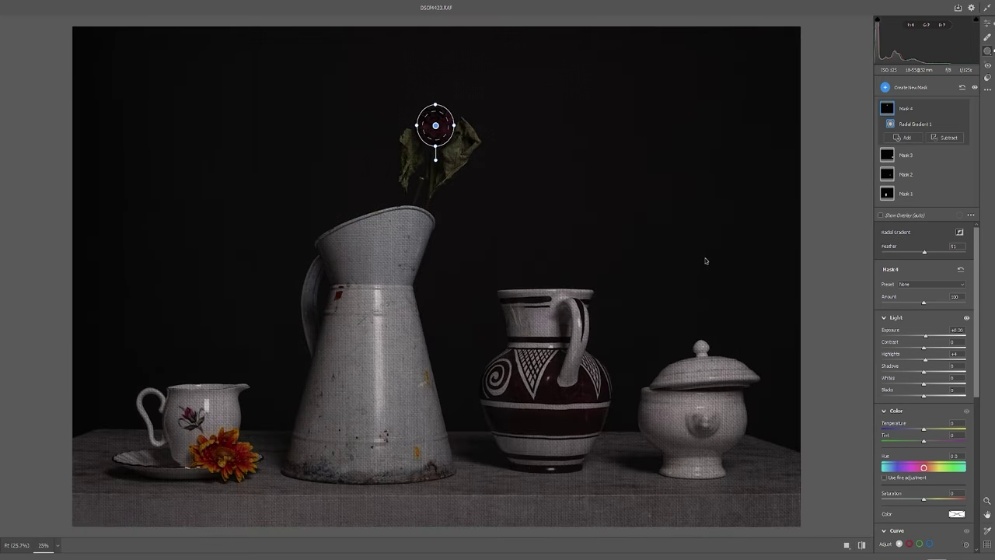
key("ctrl+minus")
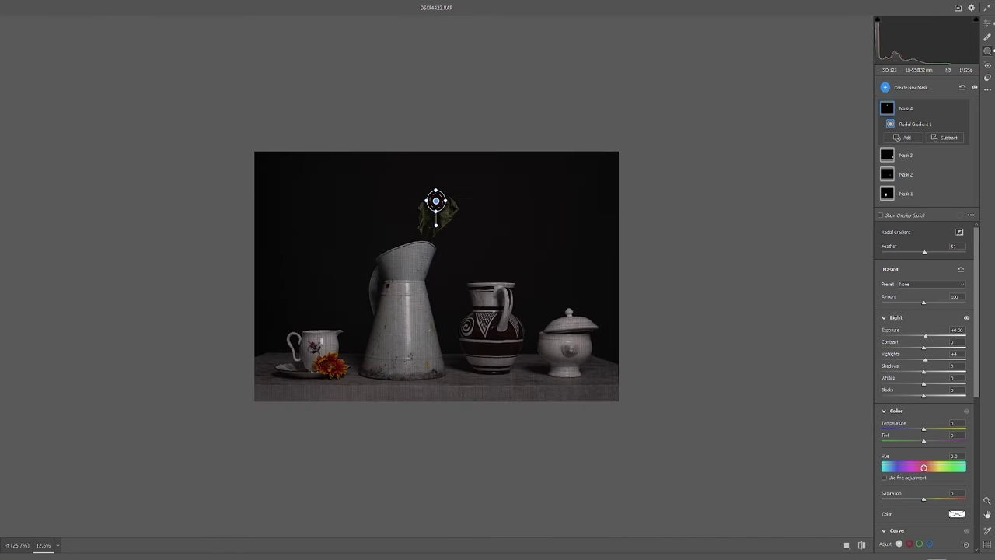
Begin another radial gradient mask from Create New Mask
left_click(886, 87)
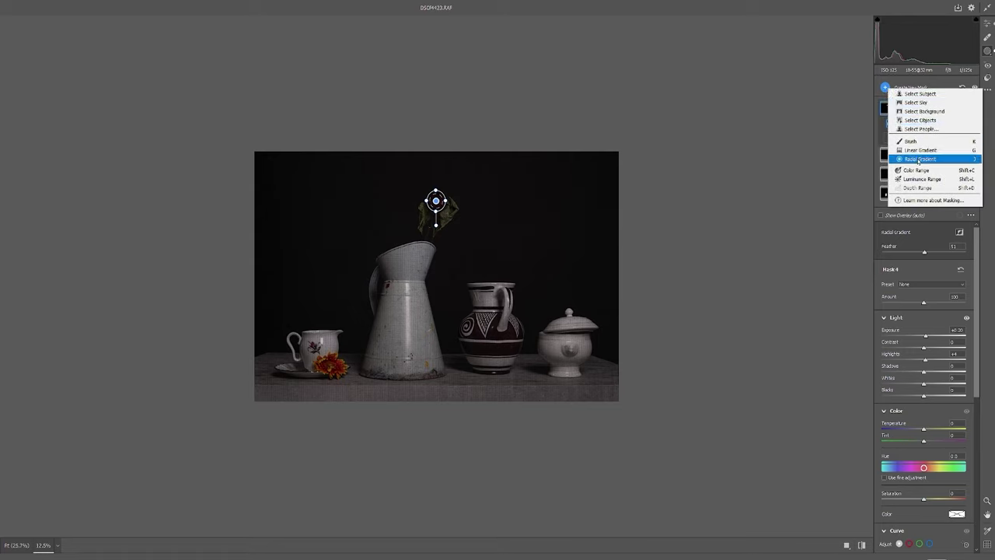
left_click(919, 159)
scroll(941, 443, "down", 5)
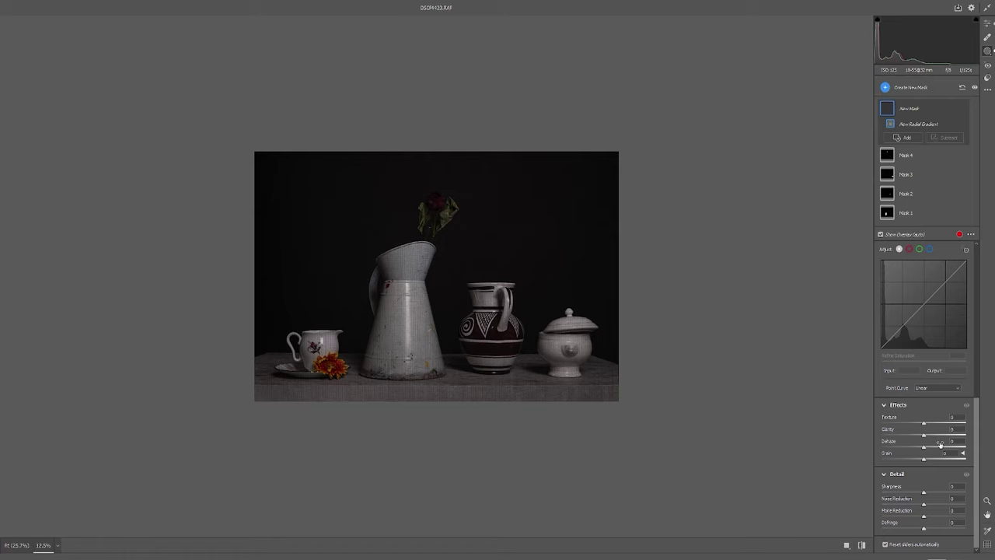
scroll(941, 443, "up", 5)
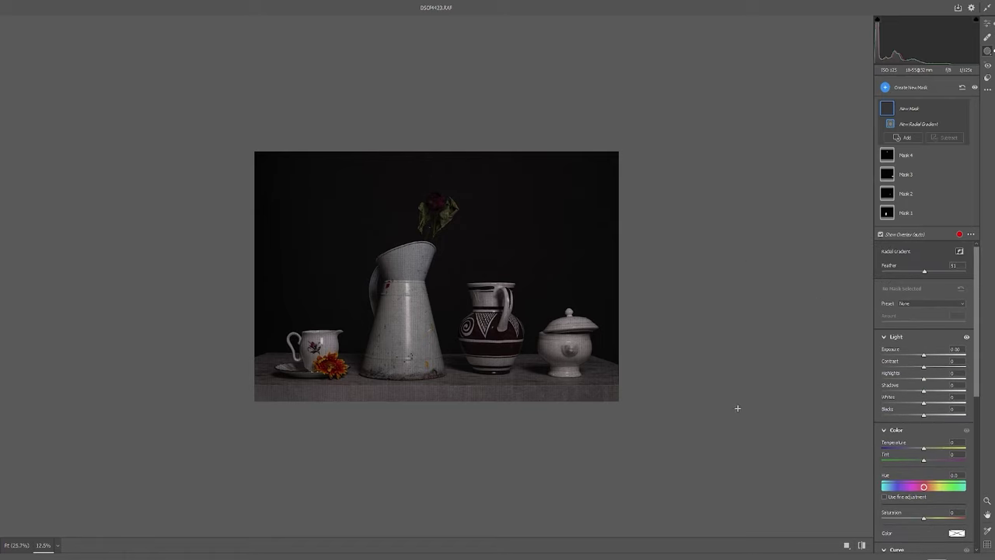
Darken the photo's edges with an Effects vignette of about -30
left_click(985, 28)
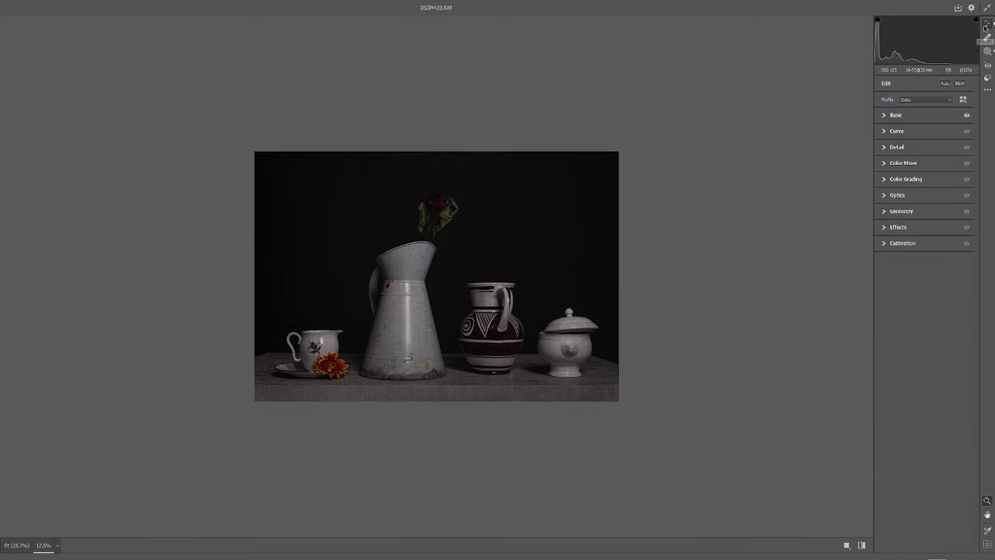
left_click(884, 227)
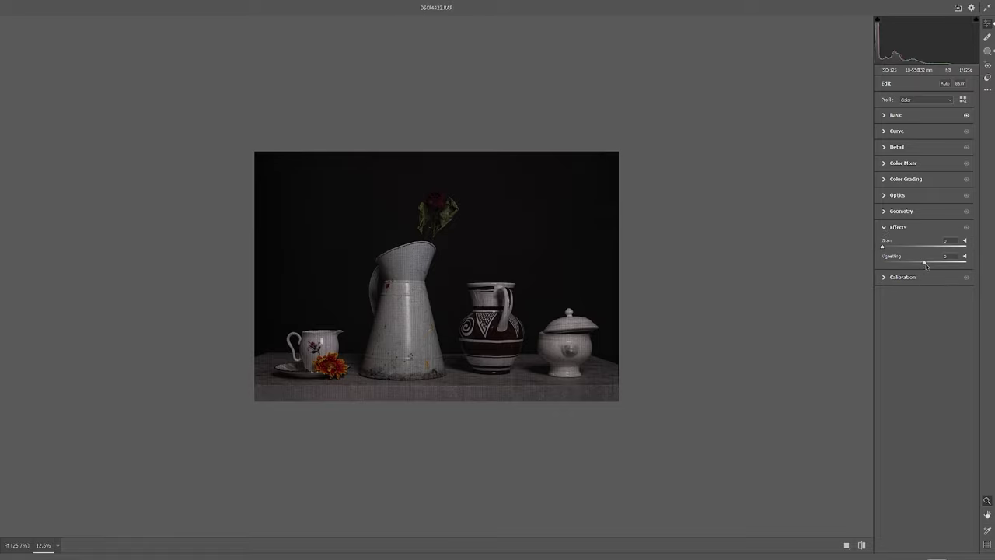
mouse_move(924, 265)
left_mouse_down()
mouse_move(911, 267)
mouse_move(943, 267)
mouse_move(924, 264)
left_mouse_up()
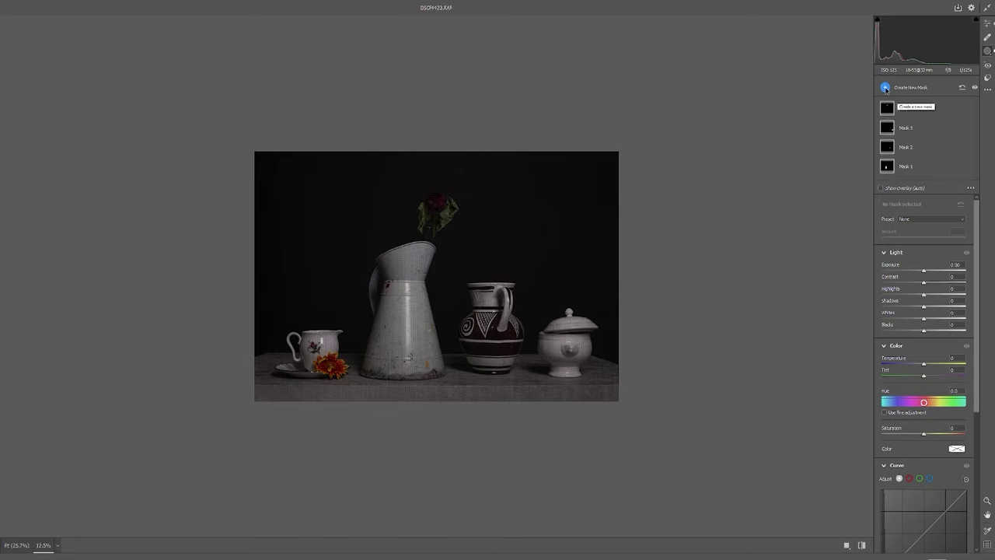
Draw a large radial gradient out from the tall jug and invert it to affect only the edges
left_click(886, 89)
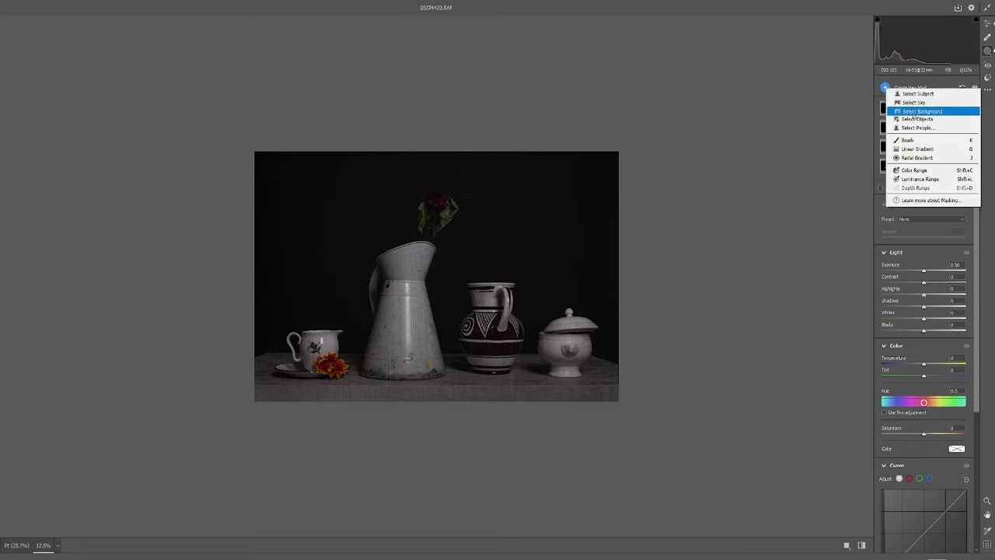
left_click(918, 159)
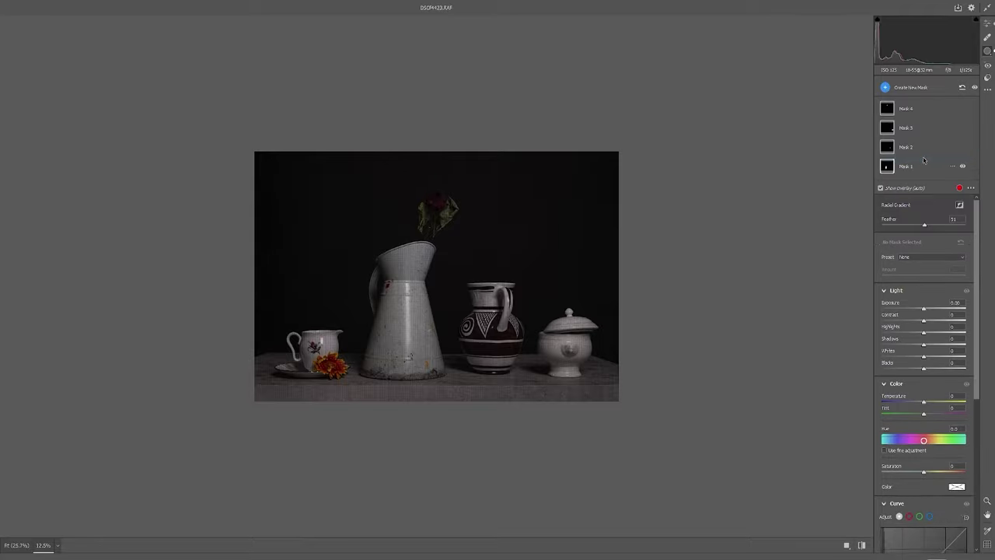
left_click_drag(433, 278, 703, 457)
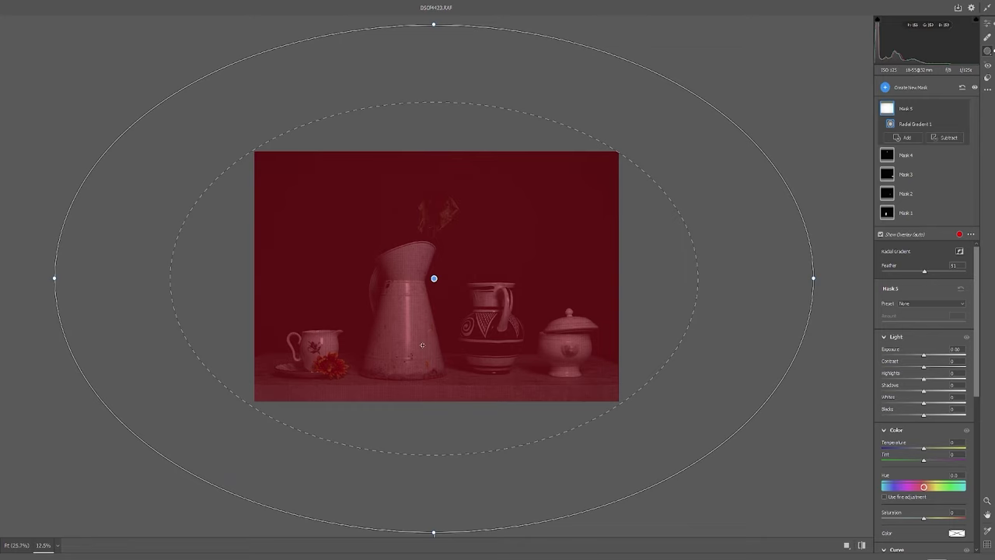
mouse_move(923, 354)
left_mouse_down()
mouse_move(875, 359)
mouse_move(966, 355)
mouse_move(923, 356)
left_mouse_up()
left_click(959, 252)
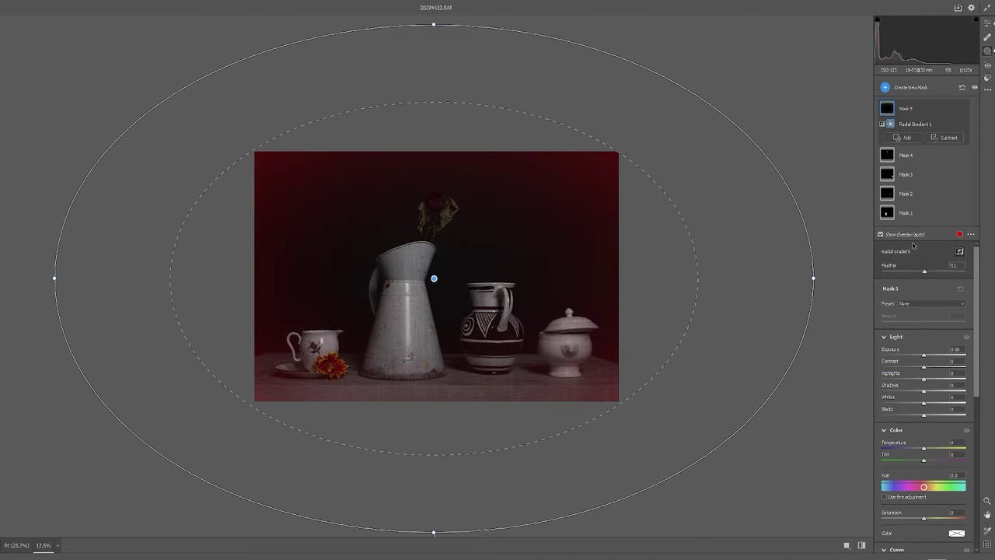
Change the mask overlay colour from red to green in the Mask Overlay Color dialog
left_click(960, 234)
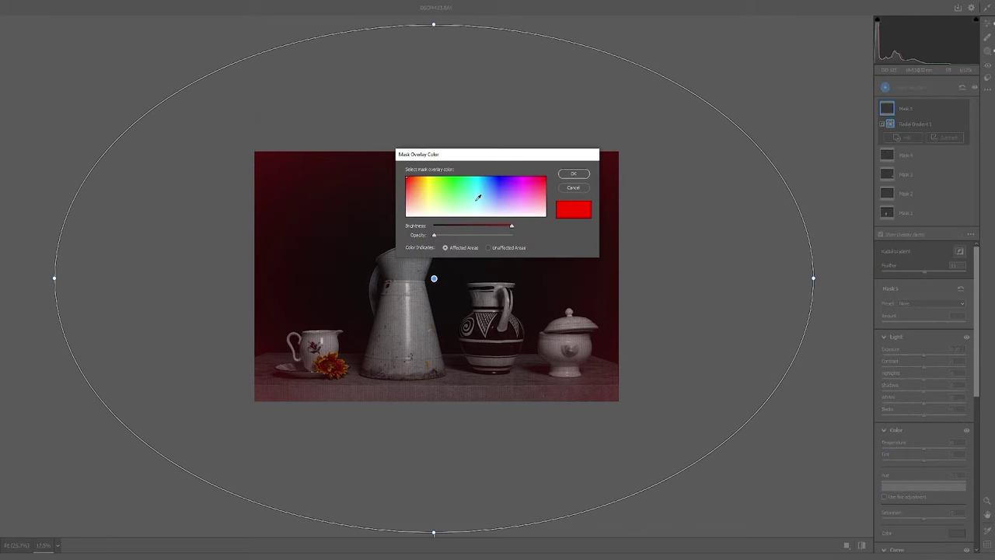
left_click(450, 181)
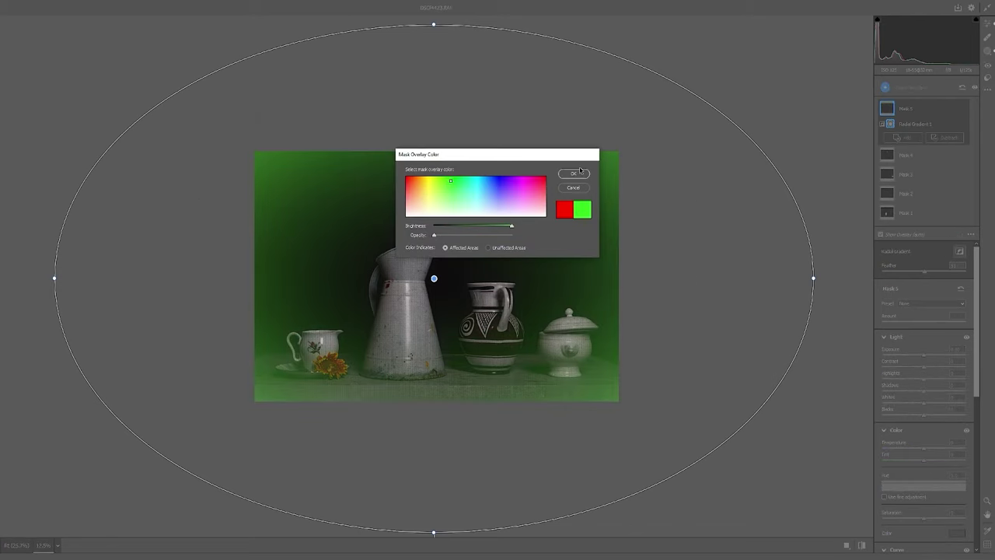
left_click(575, 176)
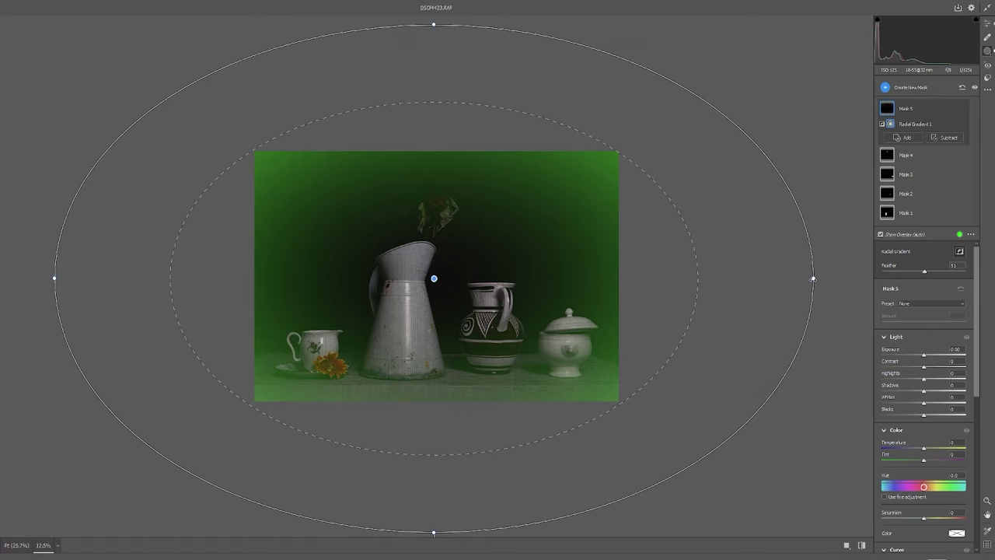
Stretch Mask 5's gradient well beyond the photo edges and lower its Exposure to about -0.70
left_click_drag(812, 278, 862, 279)
left_click_drag(434, 24, 435, 3)
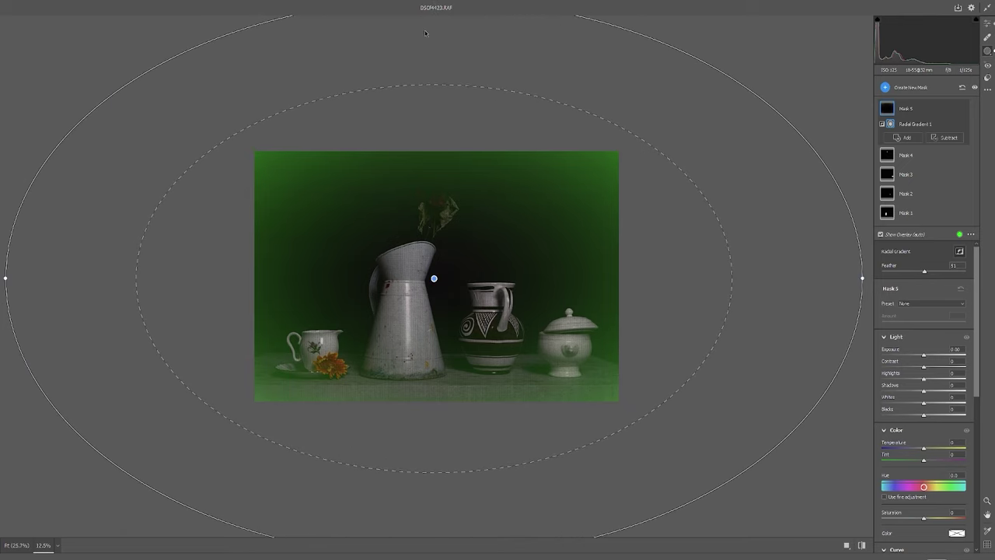
mouse_move(458, 275)
left_mouse_down()
mouse_move(457, 209)
mouse_move(451, 318)
mouse_move(455, 269)
left_mouse_up()
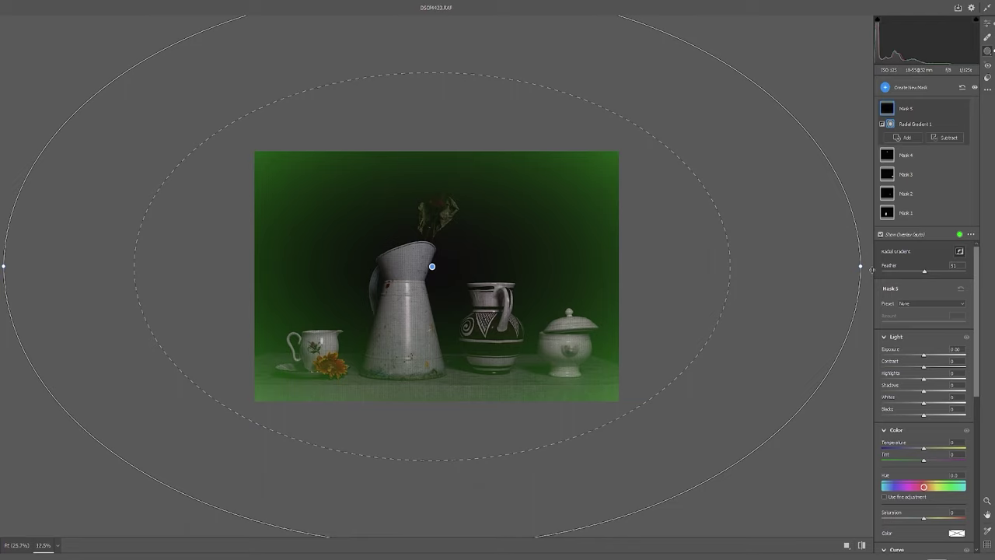
key("ctrl+minus")
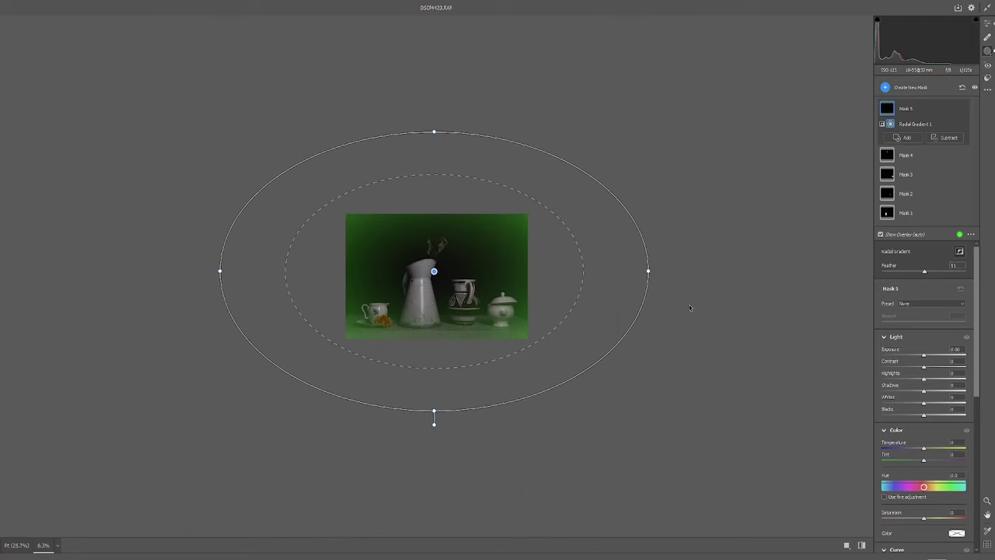
left_click_drag(650, 271, 670, 272)
left_click_drag(435, 132, 434, 106)
left_click_drag(434, 271, 435, 272)
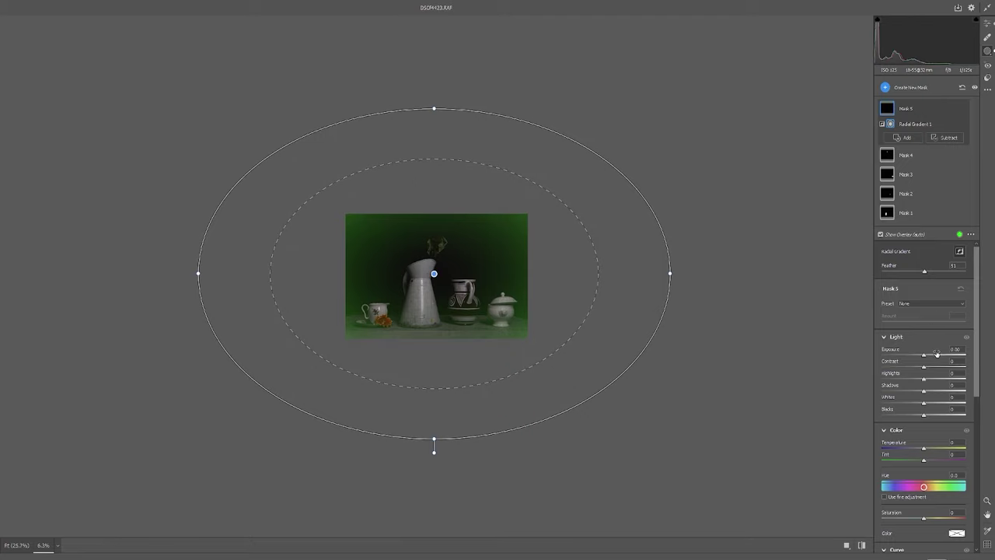
left_click_drag(924, 356, 916, 357)
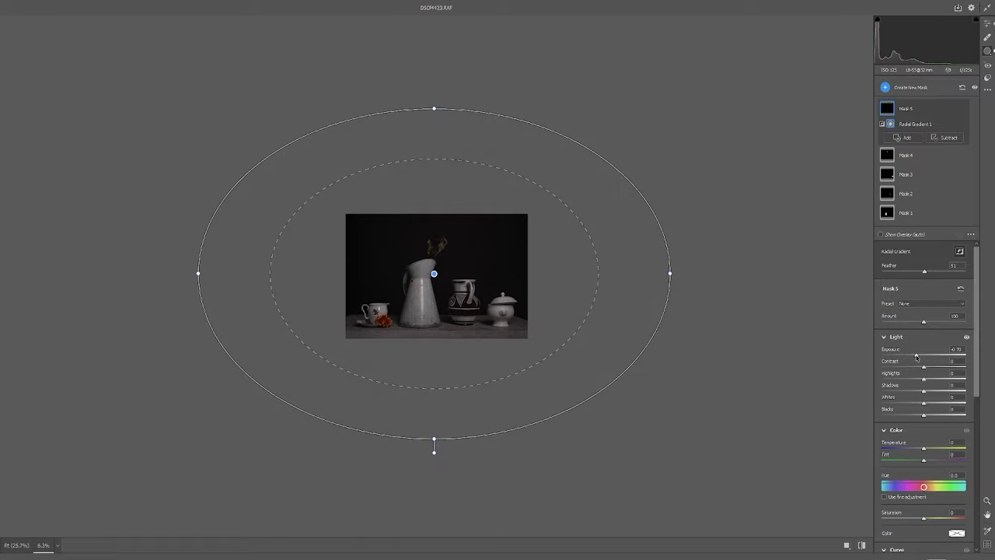
Set the edge mask to Exposure -4.00, Blacks -3 and Shadows +3, then show its overlay
key("ctrl+0")
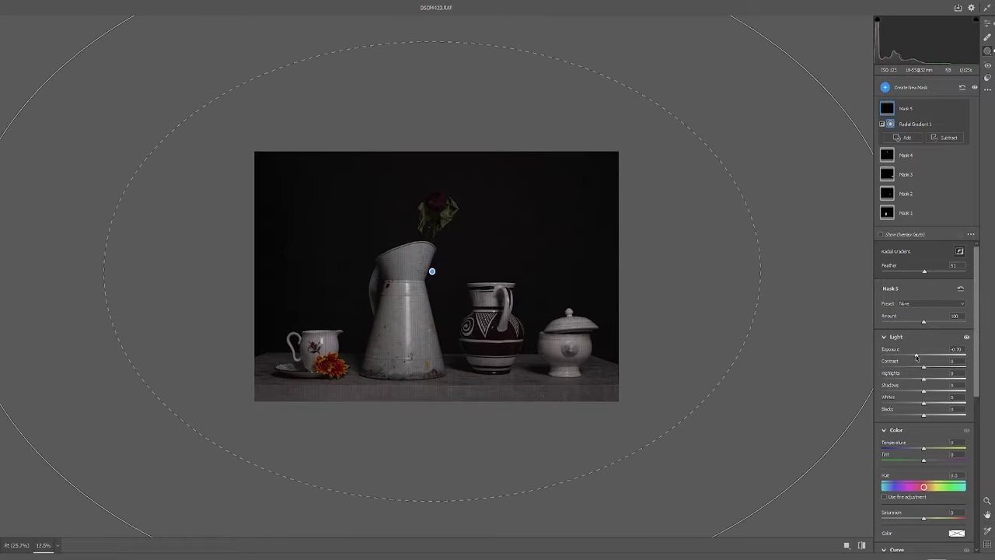
left_click_drag(916, 357, 990, 369)
left_click_drag(929, 369, 843, 370)
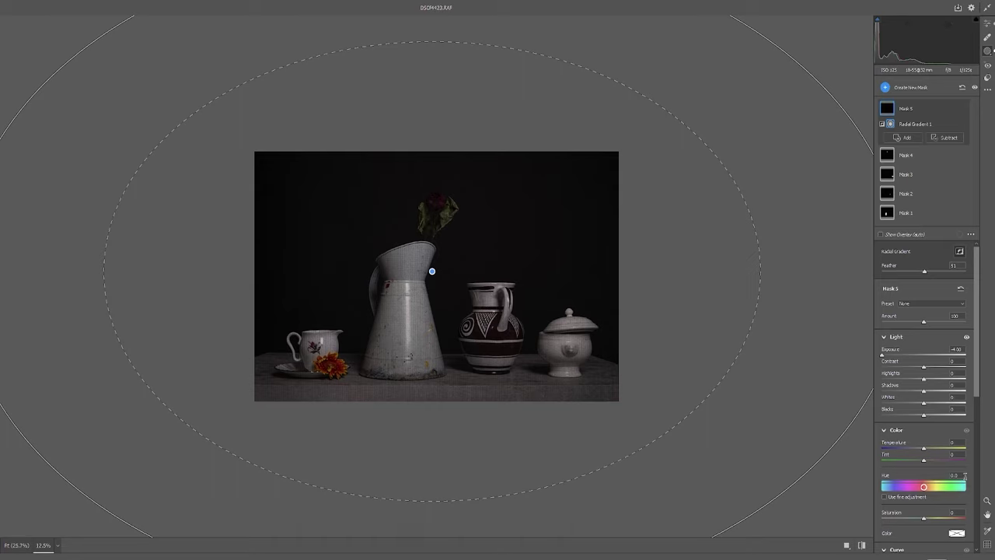
left_click_drag(924, 417, 901, 418)
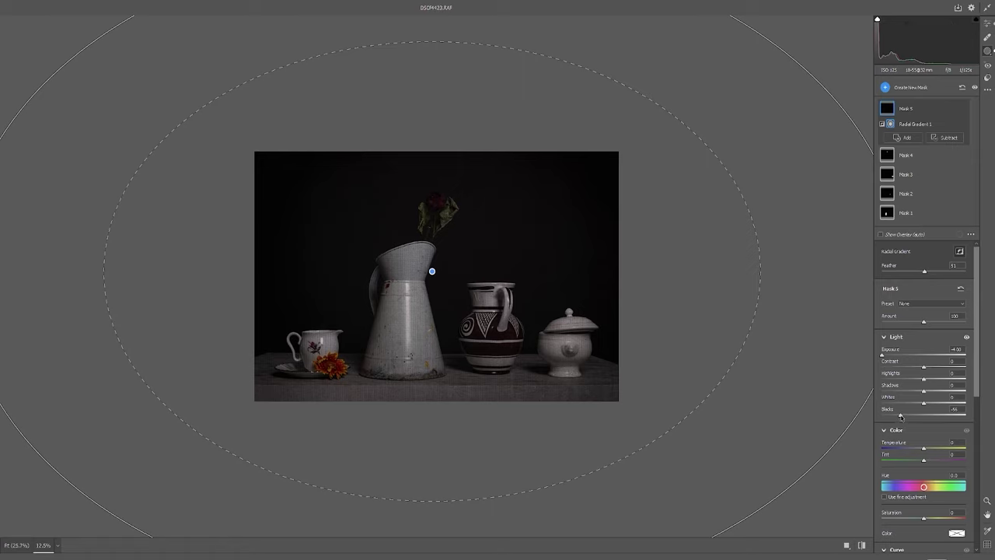
left_click_drag(901, 417, 923, 418)
left_click_drag(924, 393, 854, 375)
left_click_drag(828, 381, 829, 384)
left_click(881, 234)
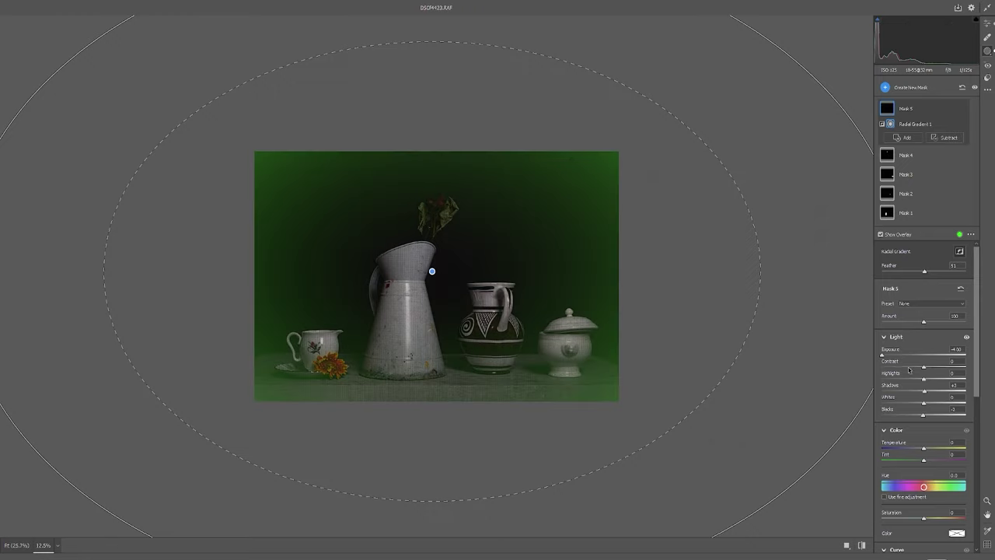
Hide the mask overlay, nudge the gradient centre slightly, and leave masking
left_click(881, 234)
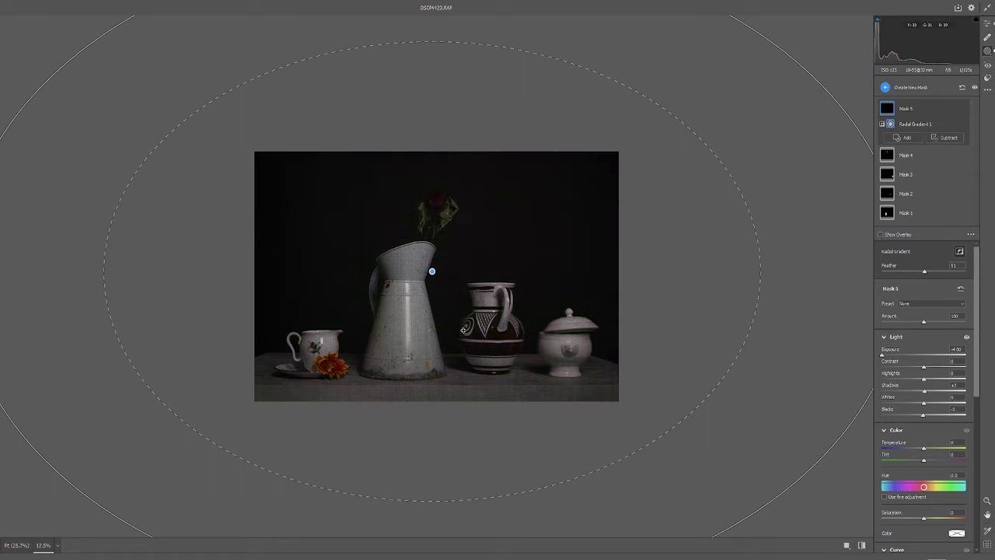
left_click_drag(432, 272, 435, 272)
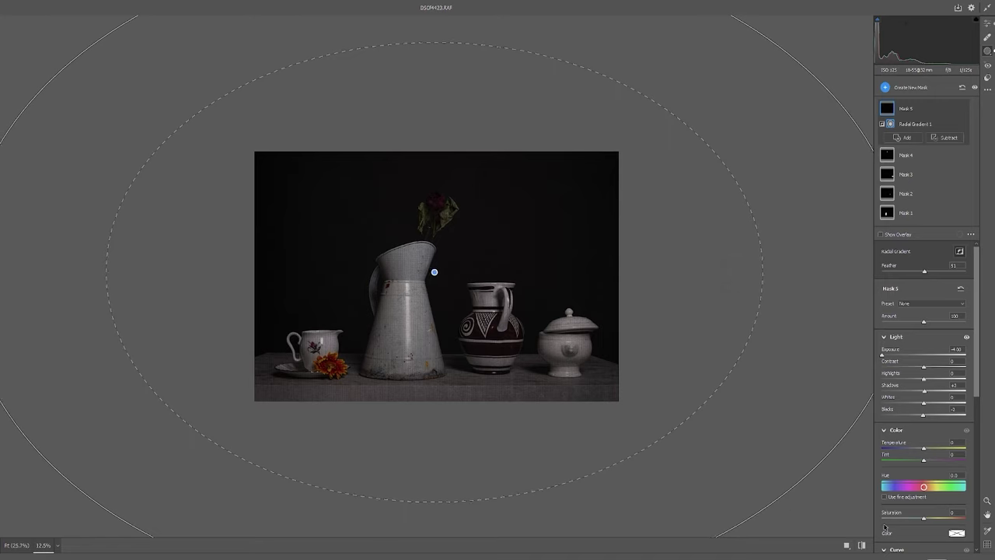
left_click(988, 24)
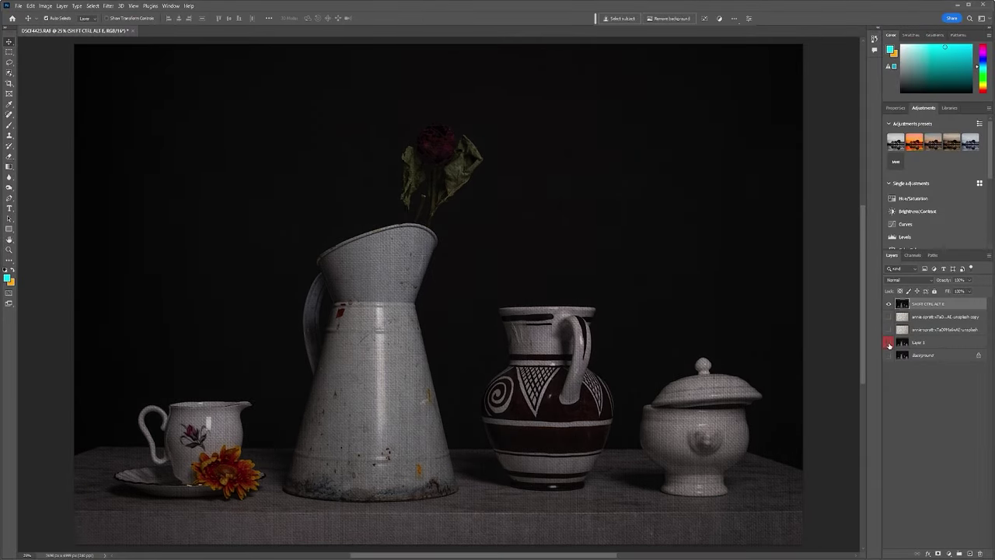
Make the three layers beneath the top merged layer visible
left_click(889, 343)
left_click(889, 329)
left_click(888, 317)
Compare by hiding the top merged layer and both texture layers, then showing them again
left_click(889, 304)
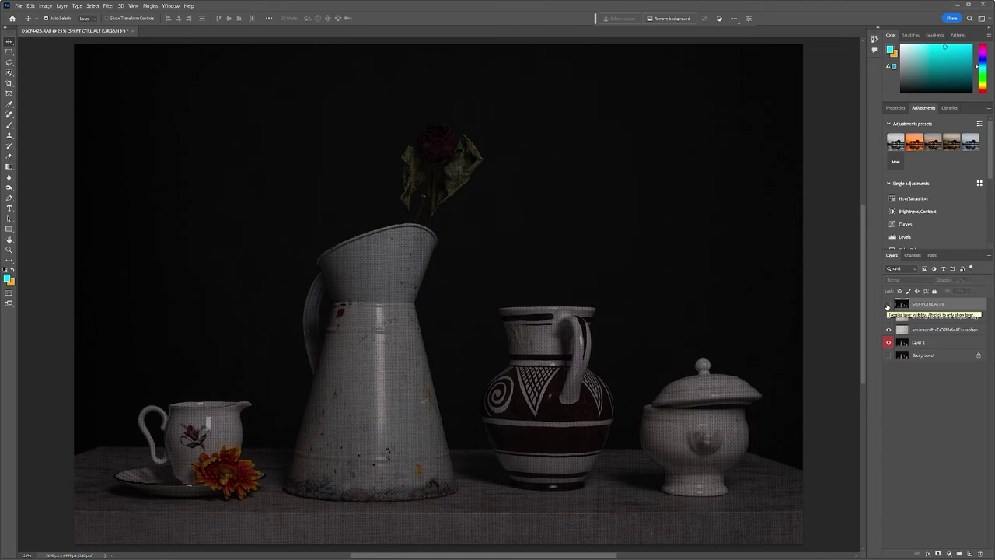
left_click_drag(889, 317, 889, 330)
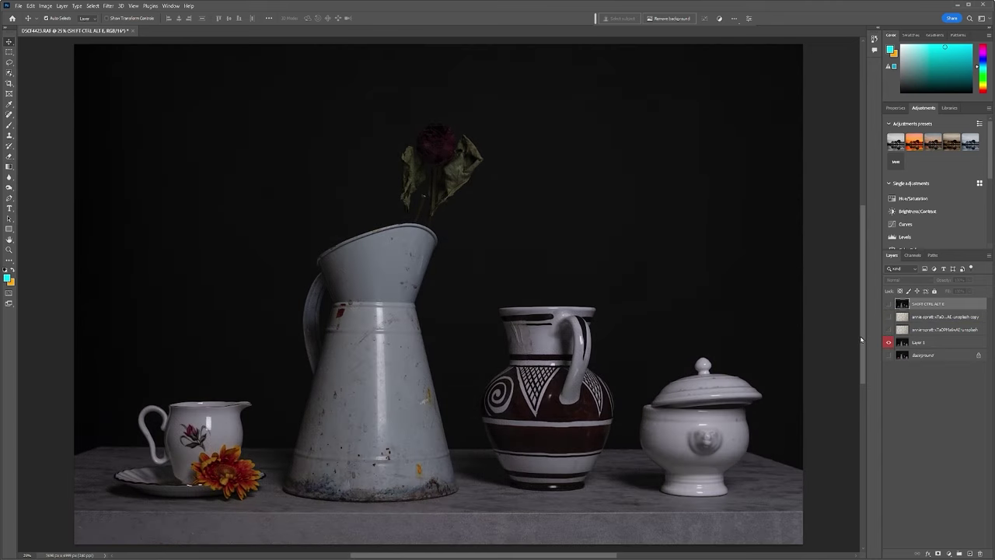
left_click(890, 330)
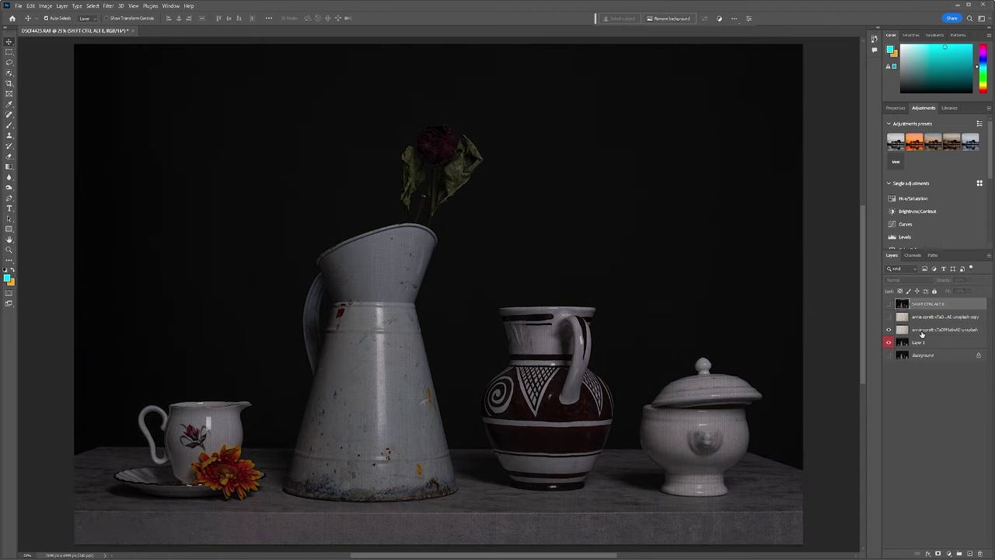
left_click(890, 317)
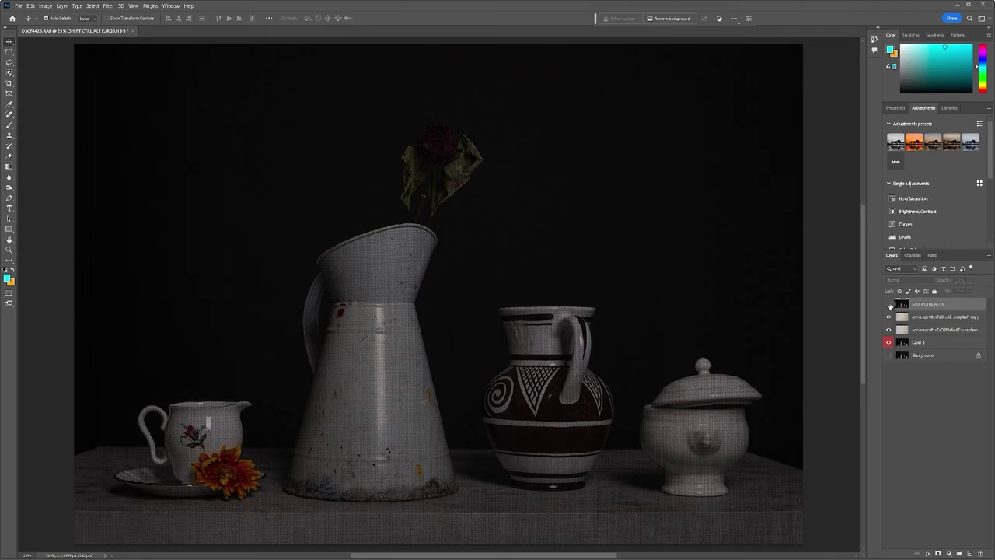
left_click(891, 305)
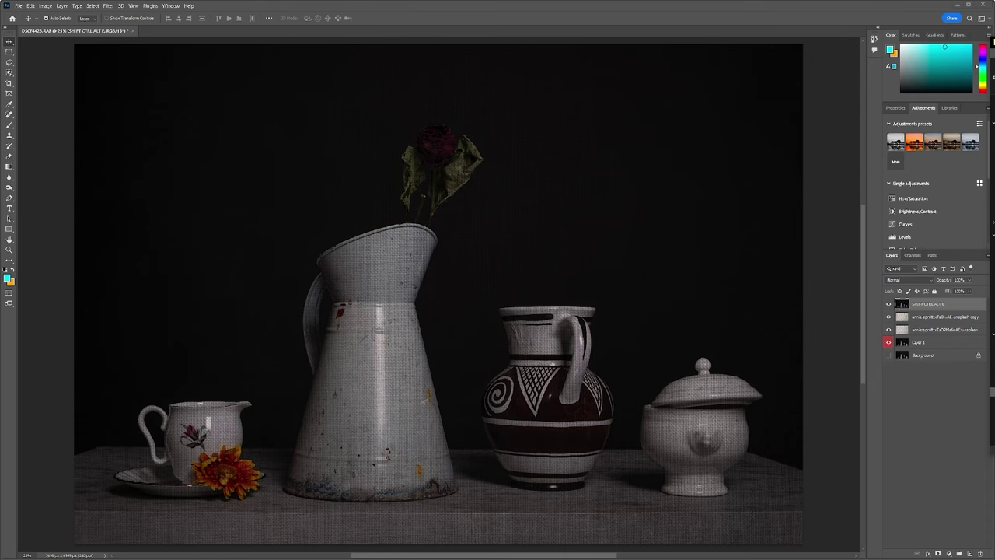
Bring the grunge texture into the still-life document and stretch it over the whole canvas
left_click_drag(901, 305, 433, 268)
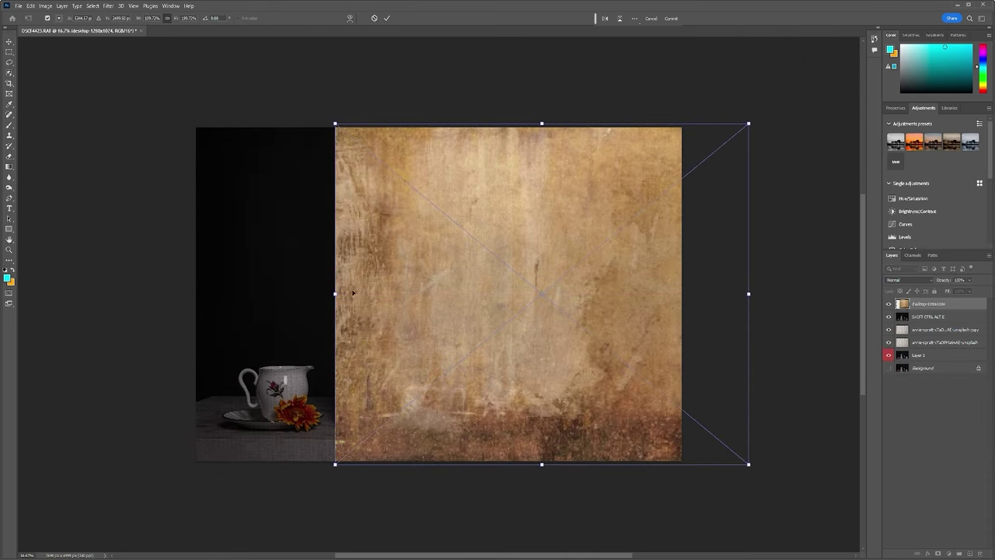
left_click_drag(336, 294, 158, 300)
left_click_drag(475, 369, 461, 349)
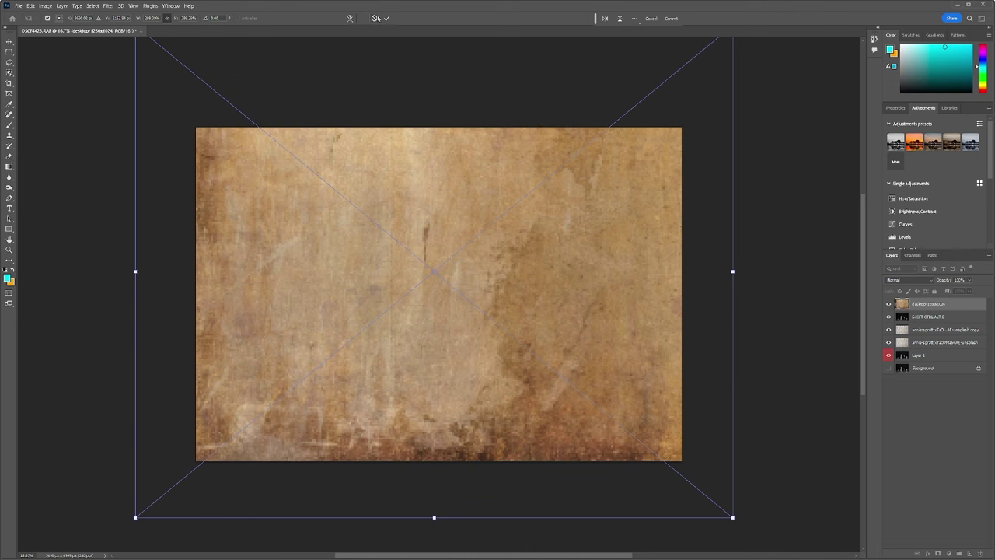
key("Return")
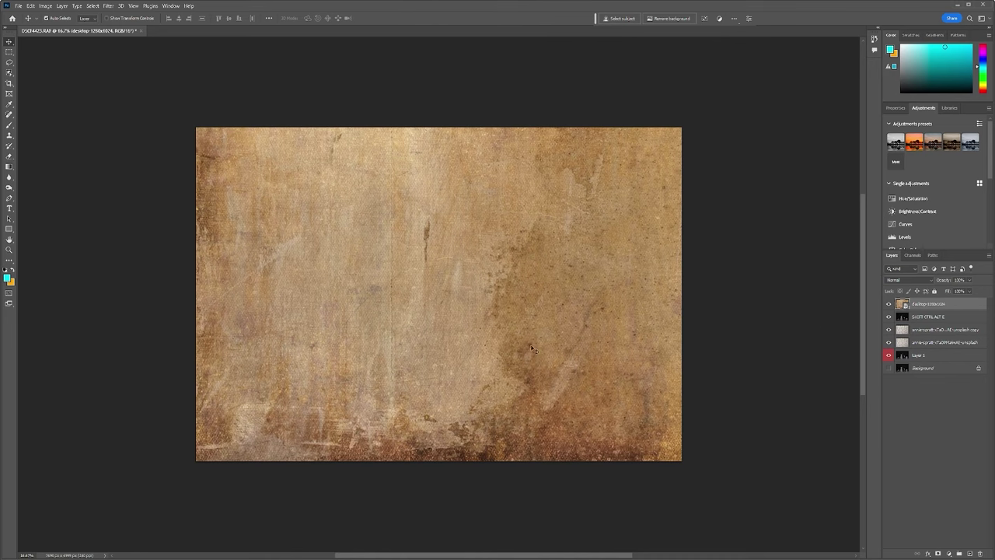
Rasterize the grunge texture layer
right_click(964, 306)
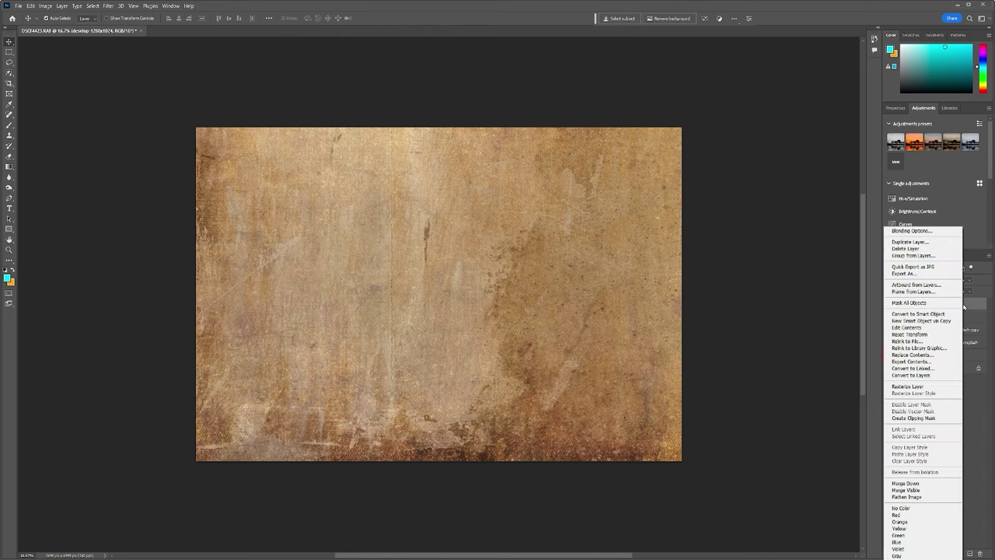
left_click(930, 388)
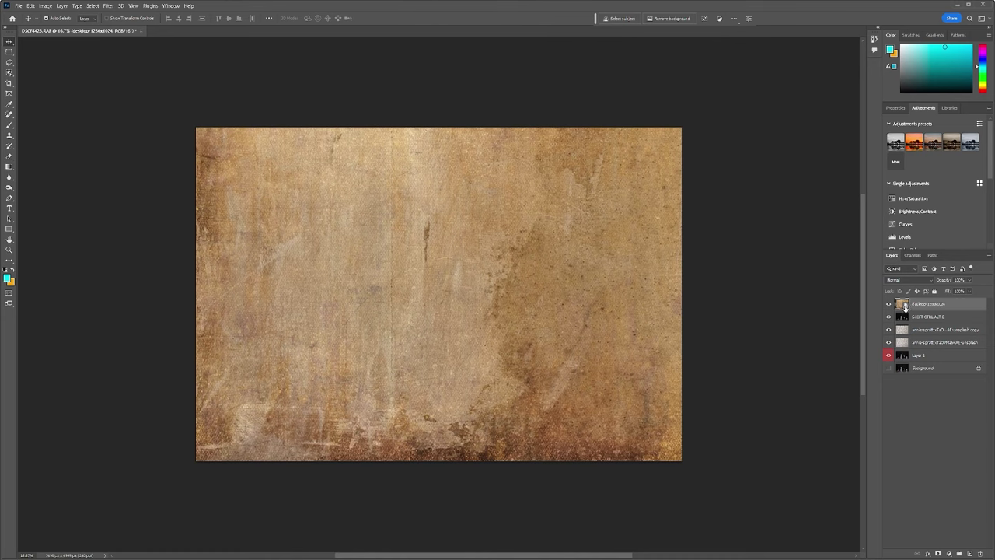
right_click(953, 307)
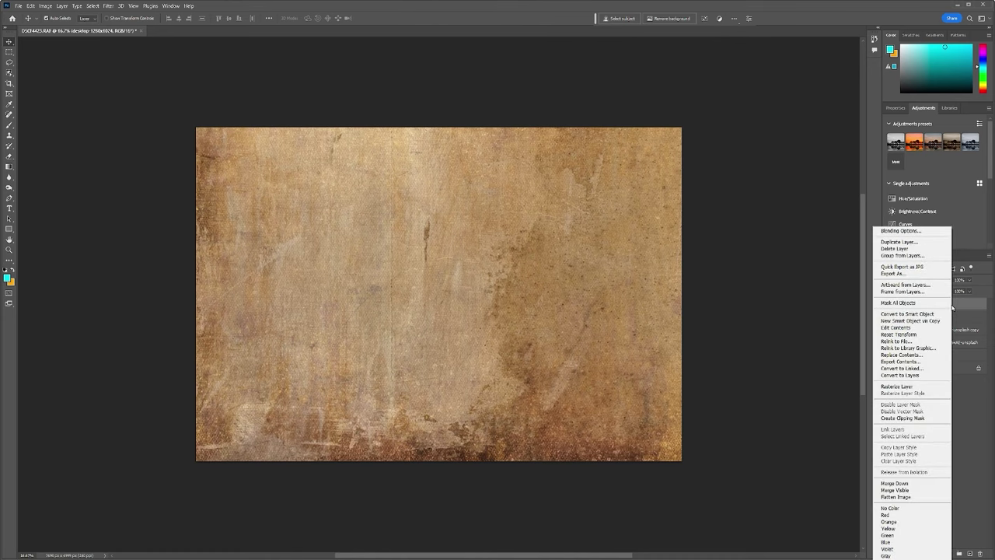
left_click(928, 387)
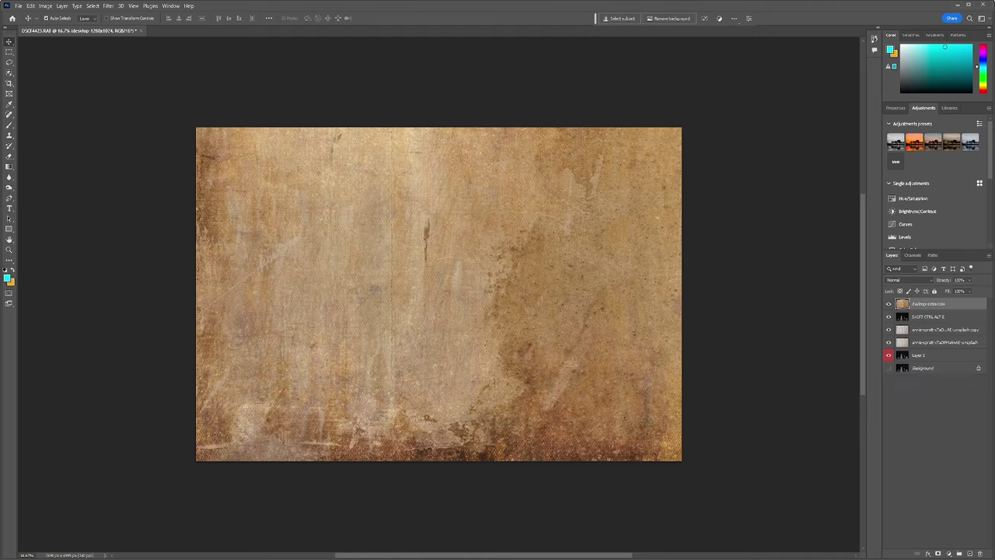
Blend the grunge texture layer in Soft Light and compare the zoomed-in image without it
left_click(931, 280)
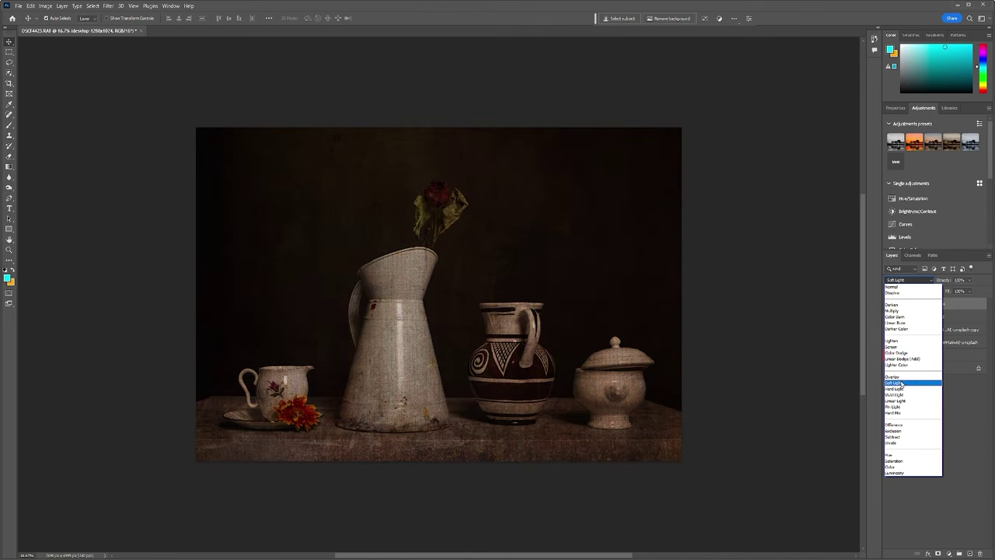
left_click(901, 383)
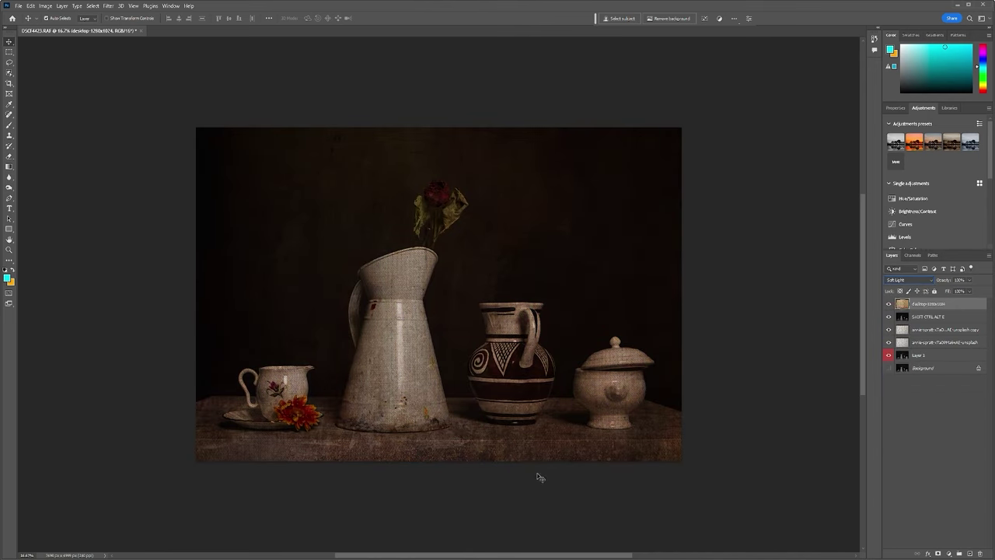
key("ctrl+plus")
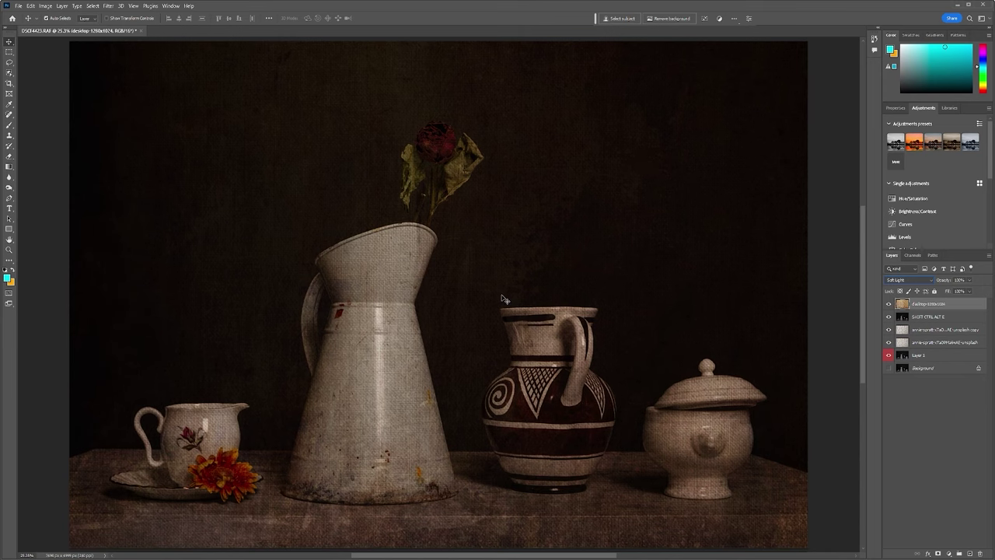
left_click(888, 304)
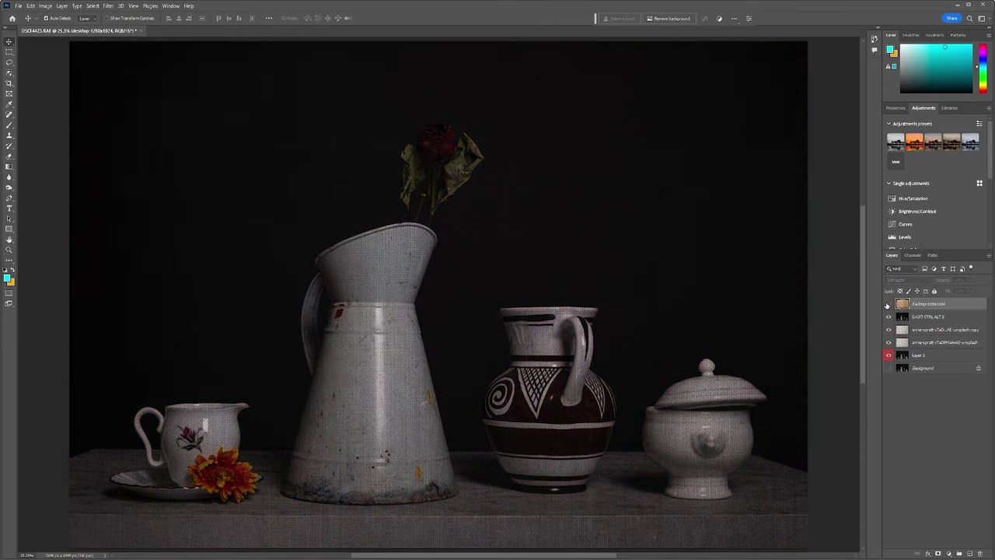
left_click(888, 304)
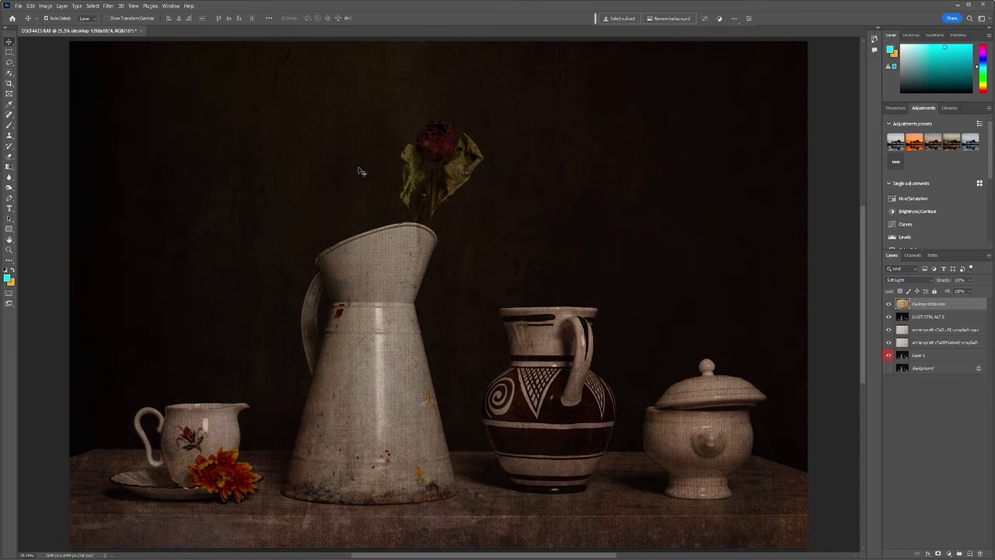
Lower the texture layer's opacity to about 59%
left_click(969, 280)
left_click_drag(971, 291, 960, 291)
left_click_drag(960, 291, 956, 290)
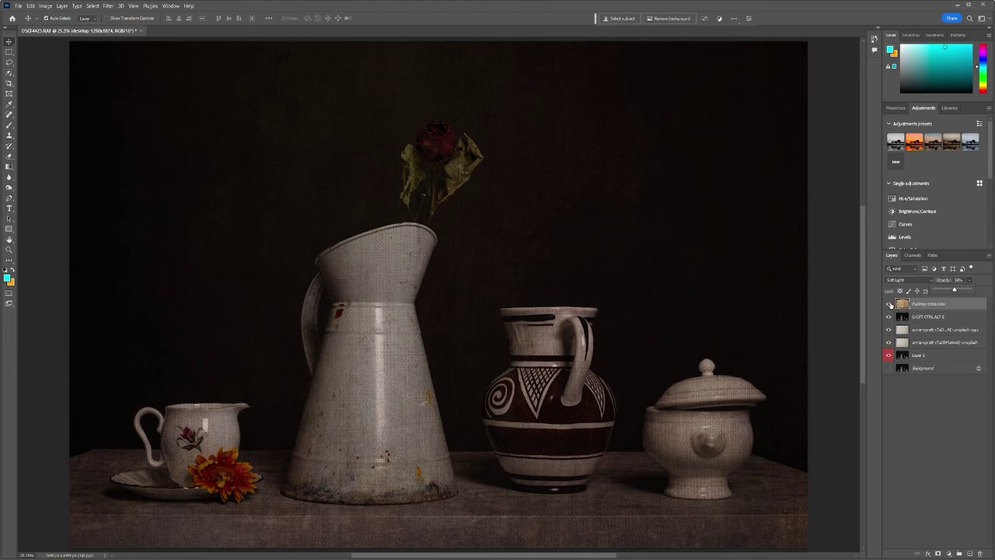
Toggle the texture layer off and on several times to compare, leaving it visible
left_click(891, 304)
left_click(890, 304)
left_click(891, 304)
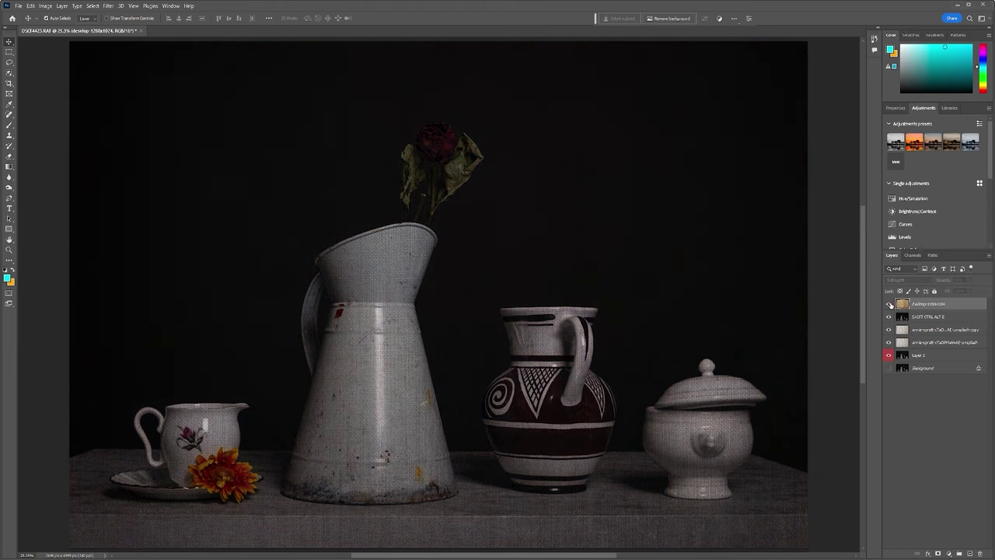
left_click(891, 304)
left_click(891, 304)
left_click(890, 304)
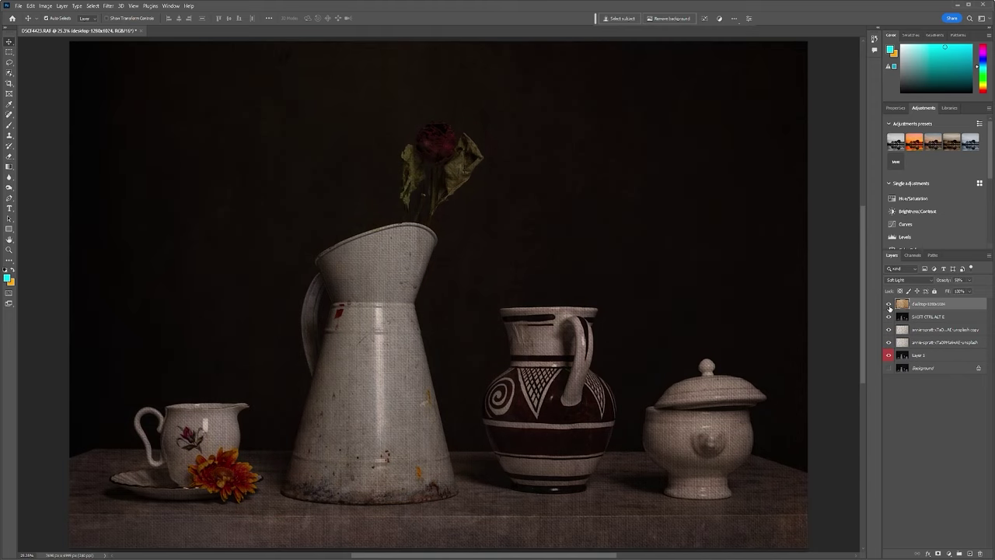
left_click(889, 304)
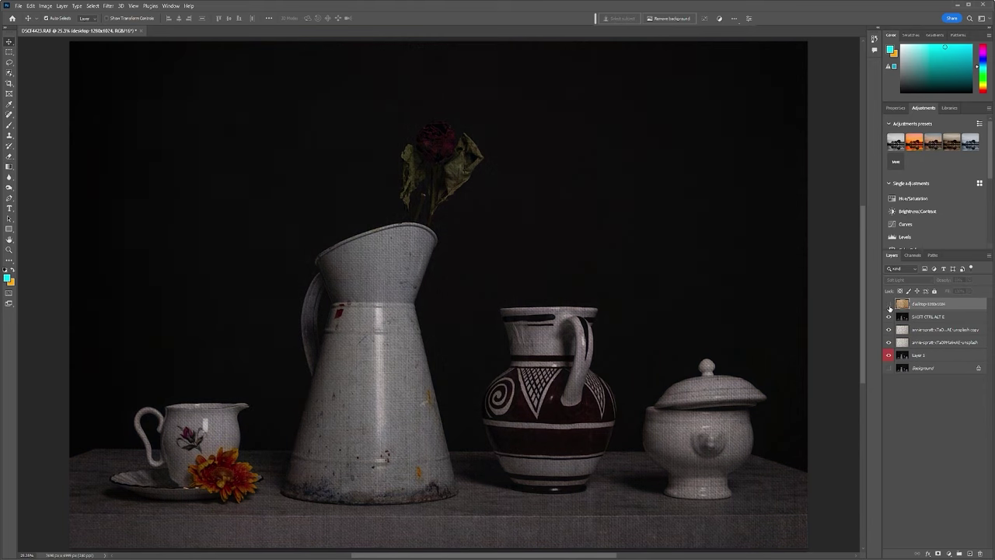
left_click(889, 305)
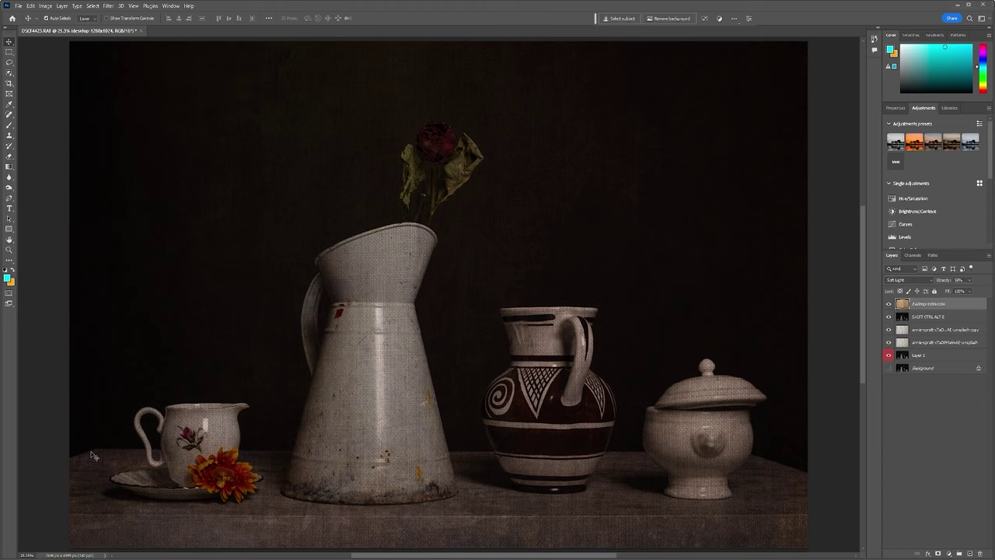
Save the finished textured image back to its file with File > Save
left_click(20, 6)
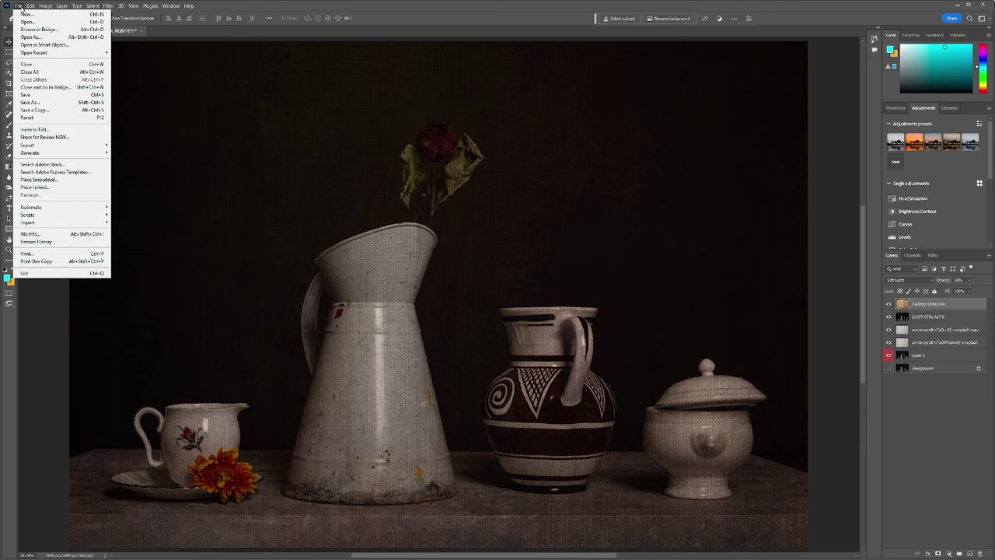
left_click(45, 95)
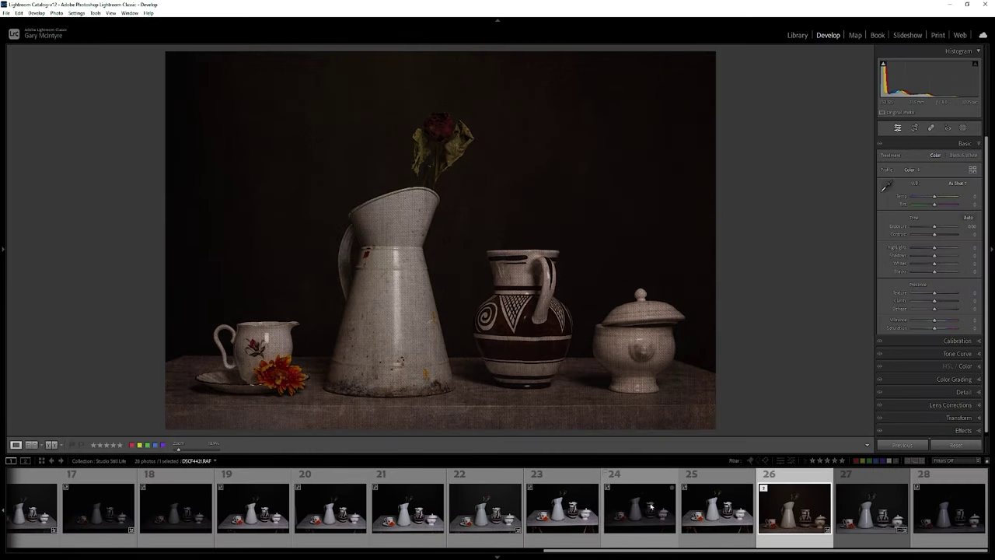
Compare the textured edit with the neighbouring photo and the original lit version in the filmstrip
left_click(729, 513)
left_click(795, 514)
left_click(874, 519)
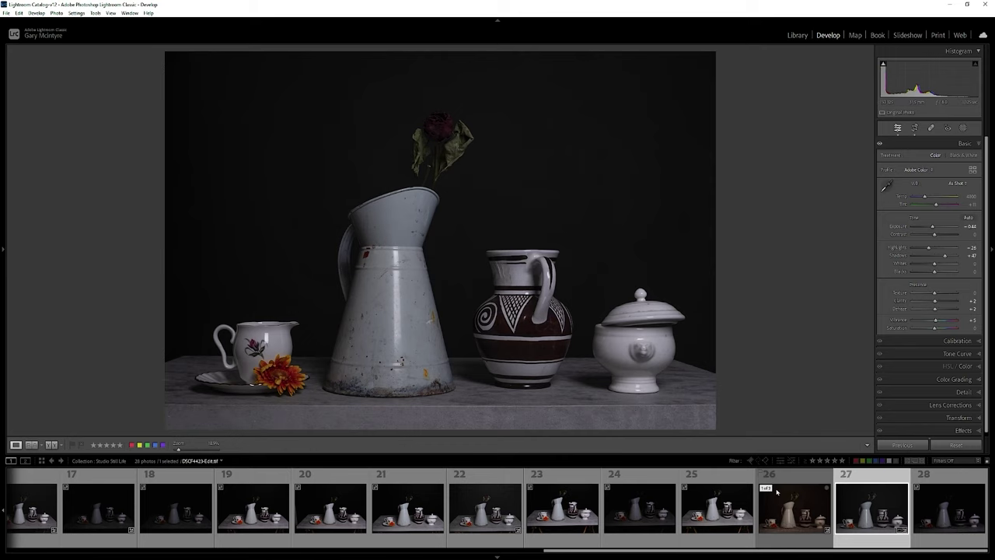
left_click(795, 511)
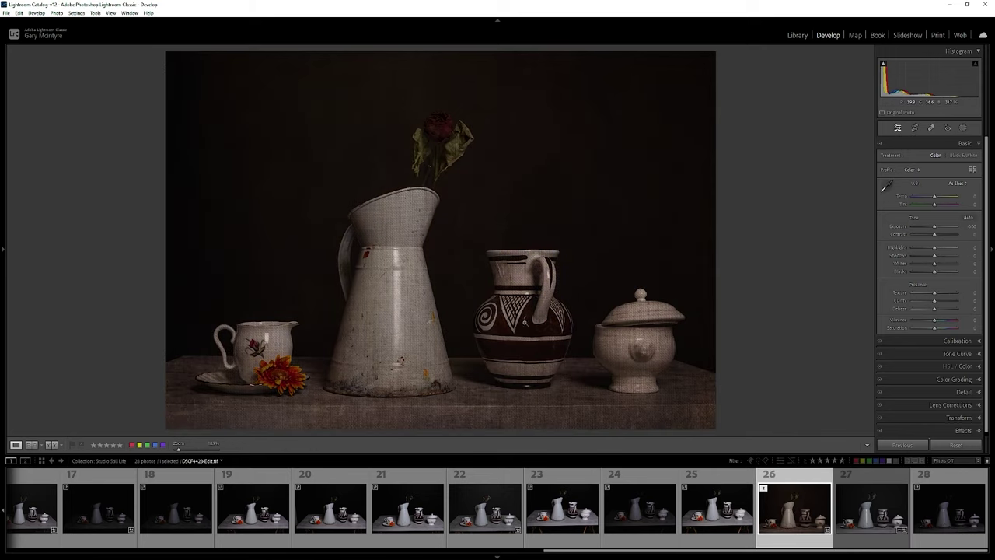
Hide the filmstrip and change the surround behind the photo to white
left_click(498, 557)
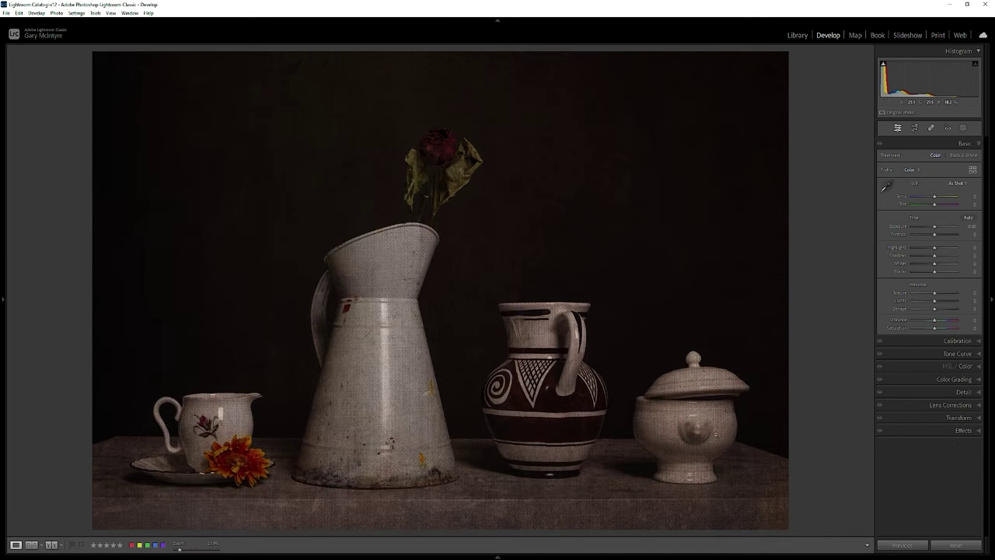
right_click(828, 295)
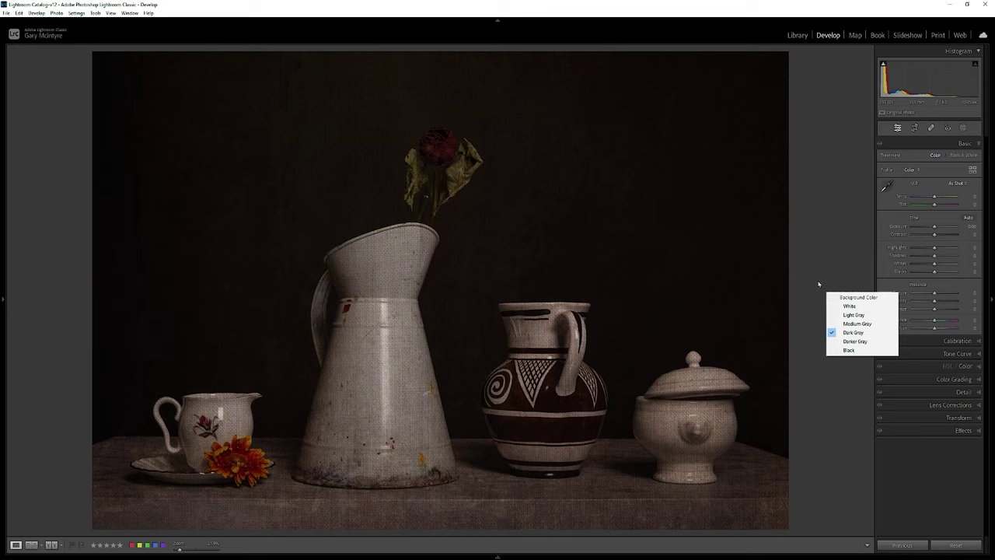
left_click(843, 306)
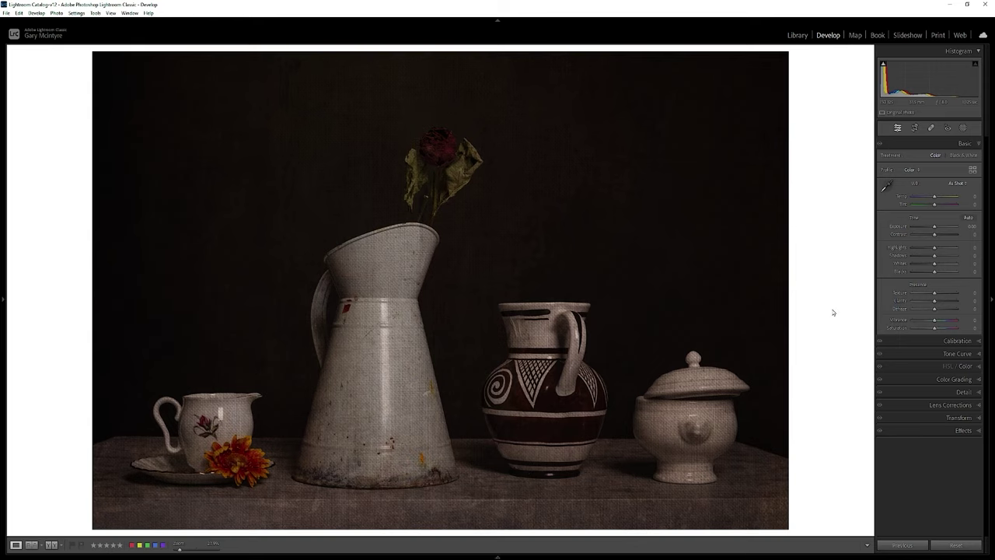